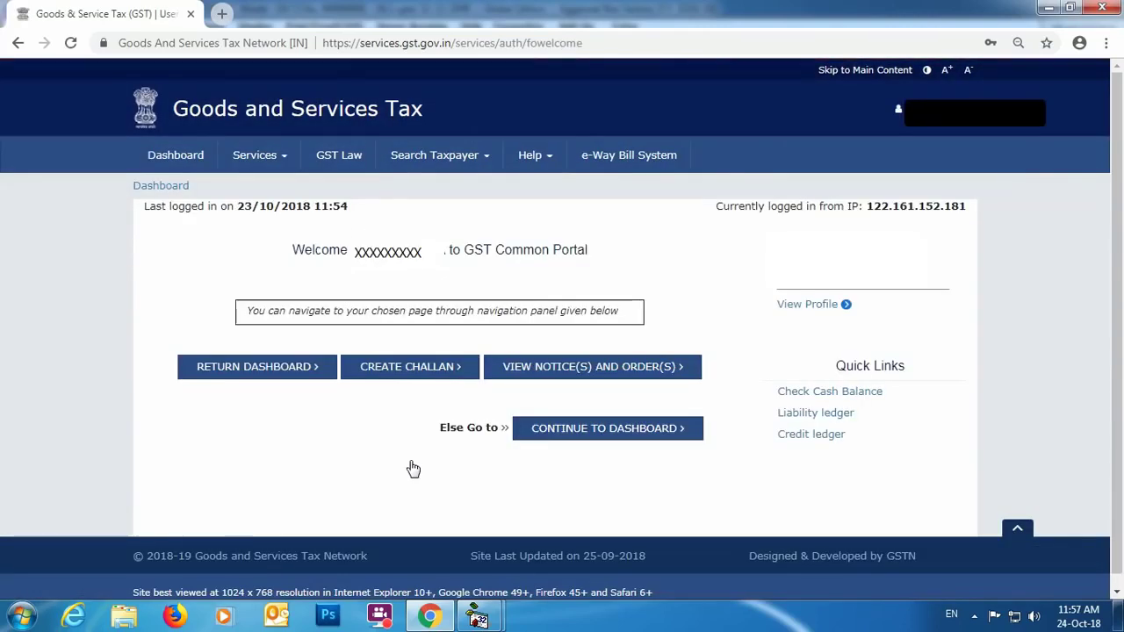
Go from the GST Portal Dashboard to View Profile and open Manage API Access.
click(169, 158)
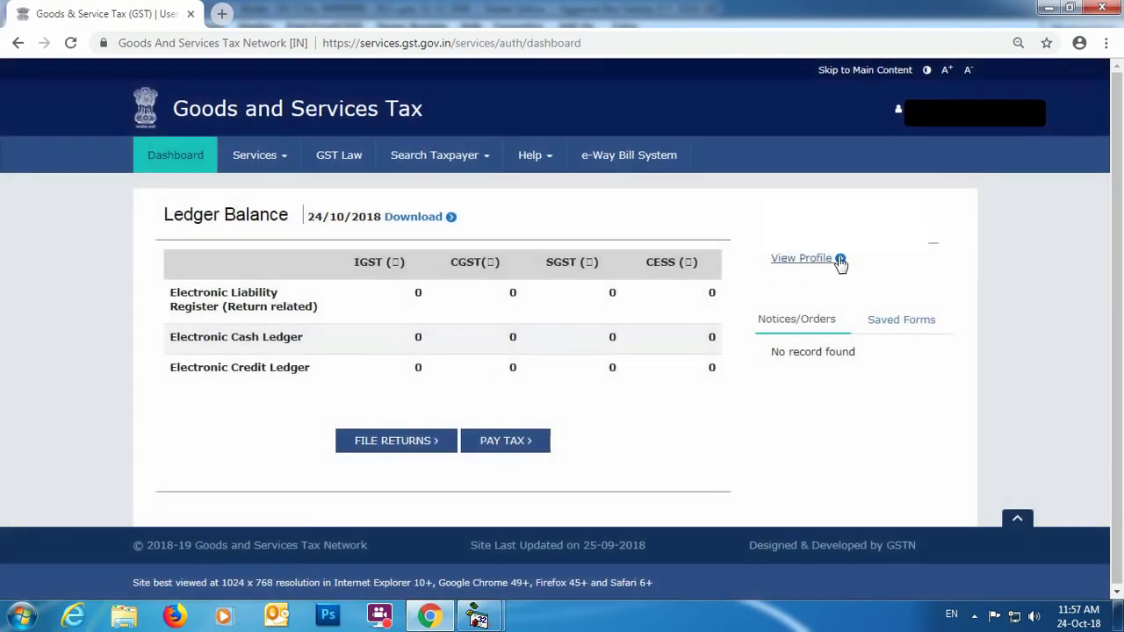
click(840, 258)
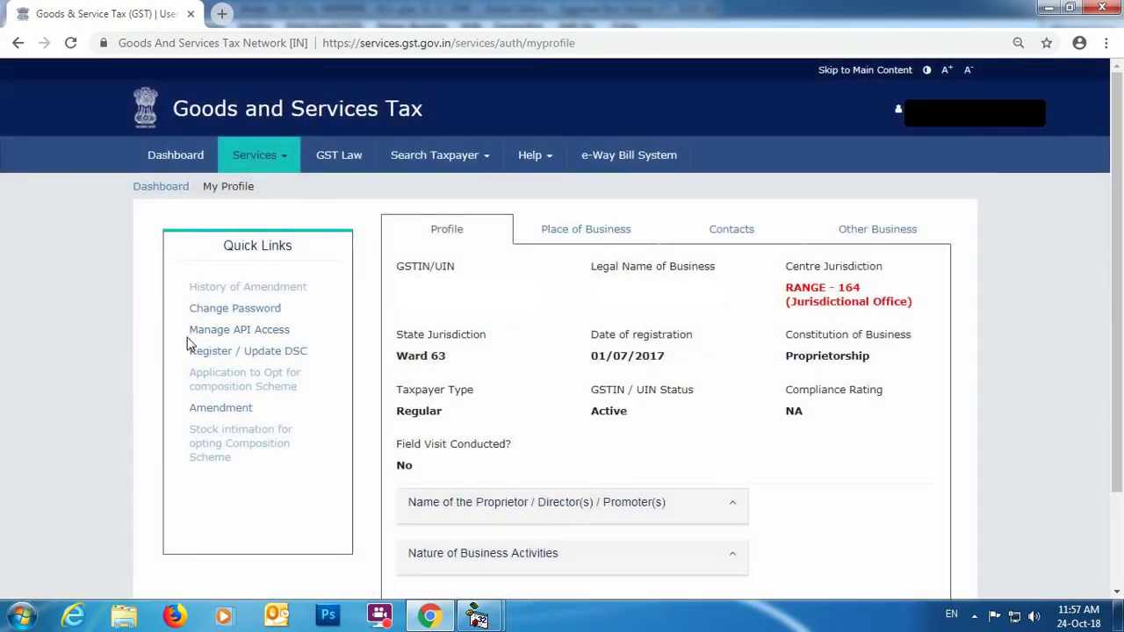
click(264, 333)
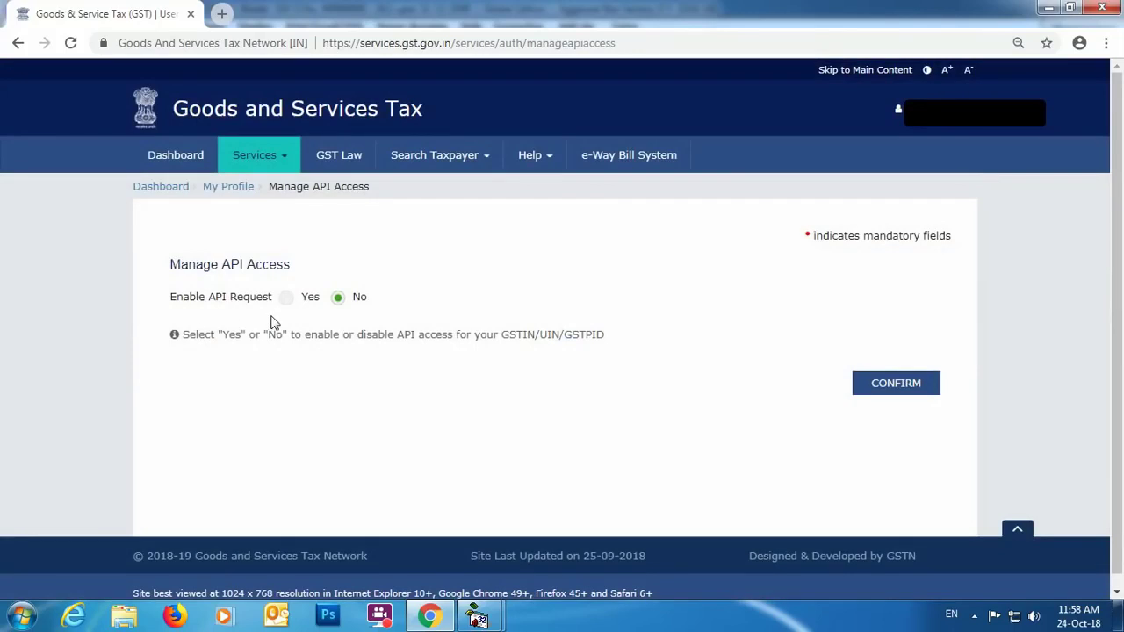
Set Enable API Request to Yes with a 30-day session duration and confirm.
click(287, 299)
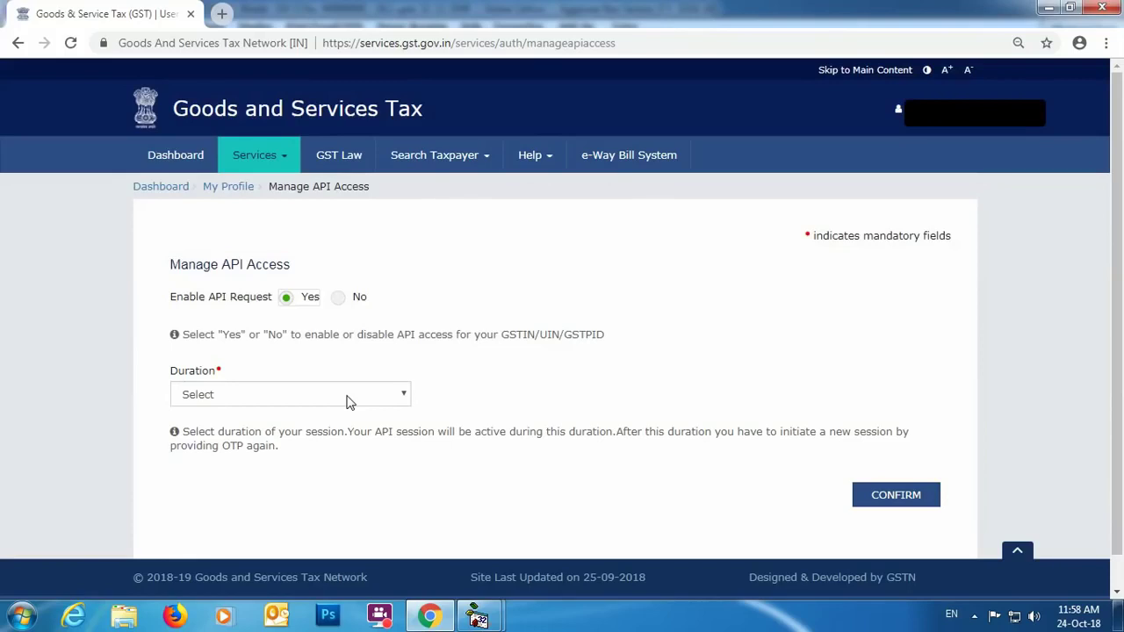
click(401, 394)
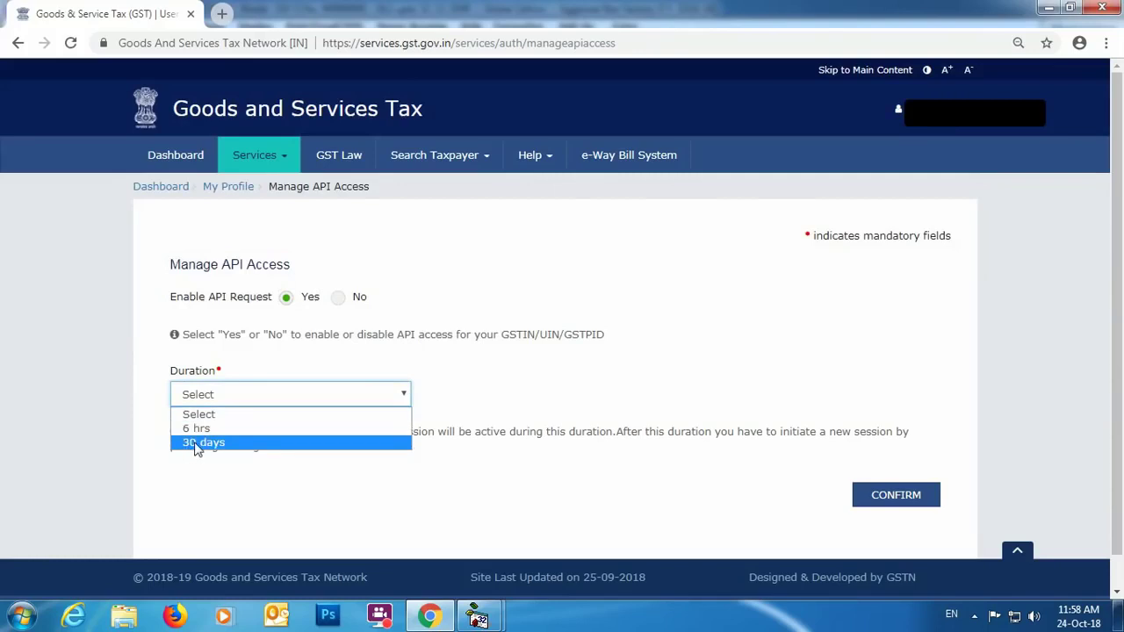
click(197, 444)
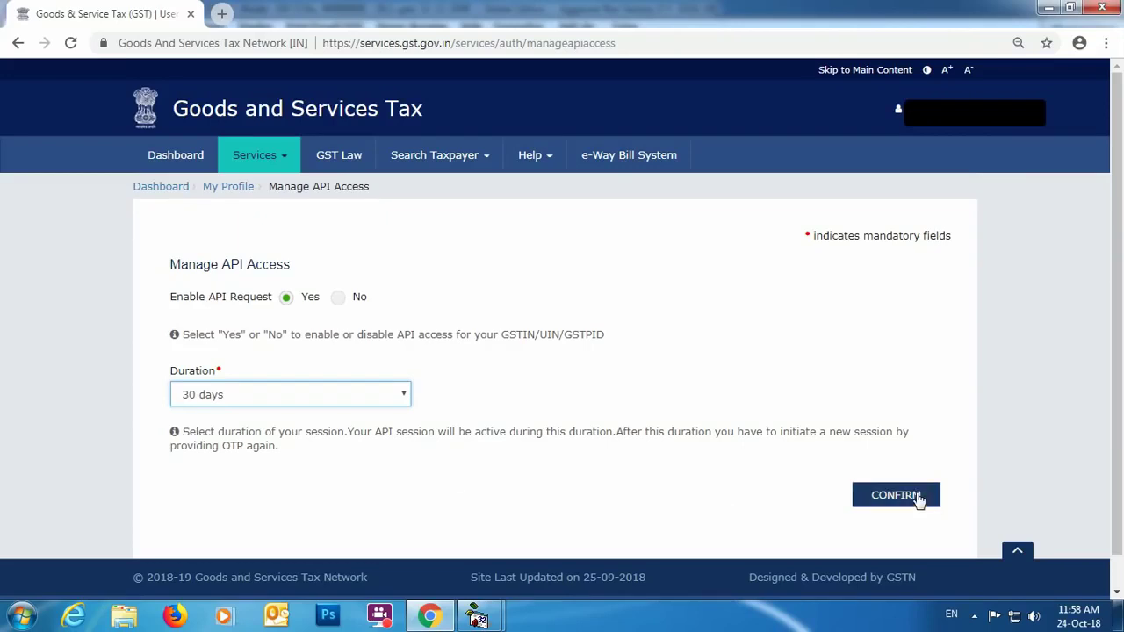
click(916, 497)
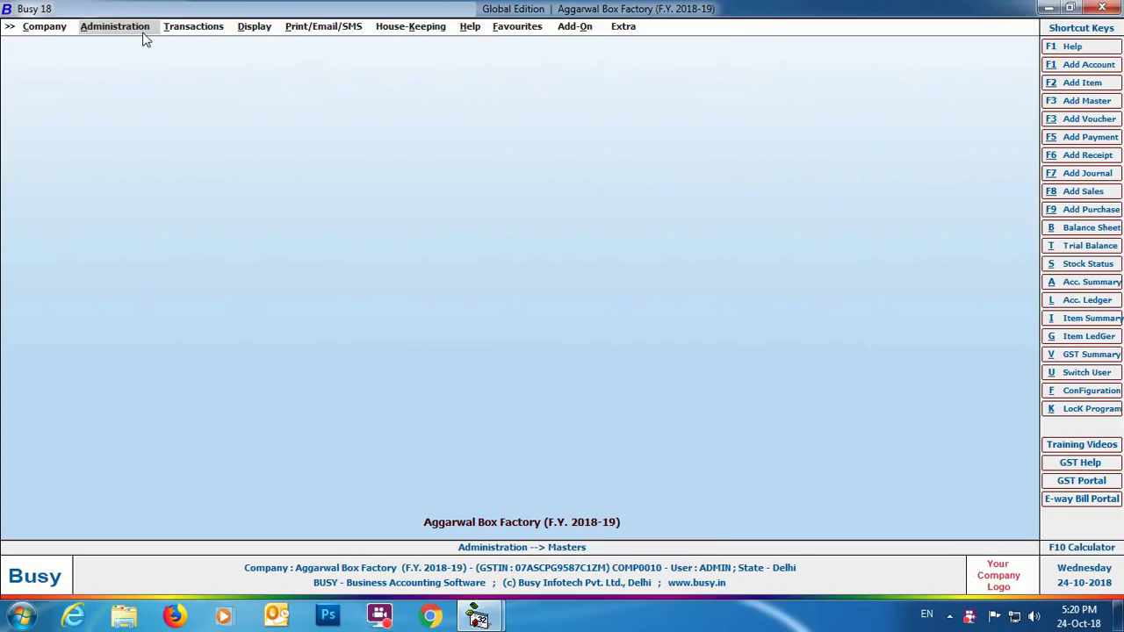
Enter the GST Portal user name under Configuration > Features / Options > GST/VAT and save it.
click(141, 29)
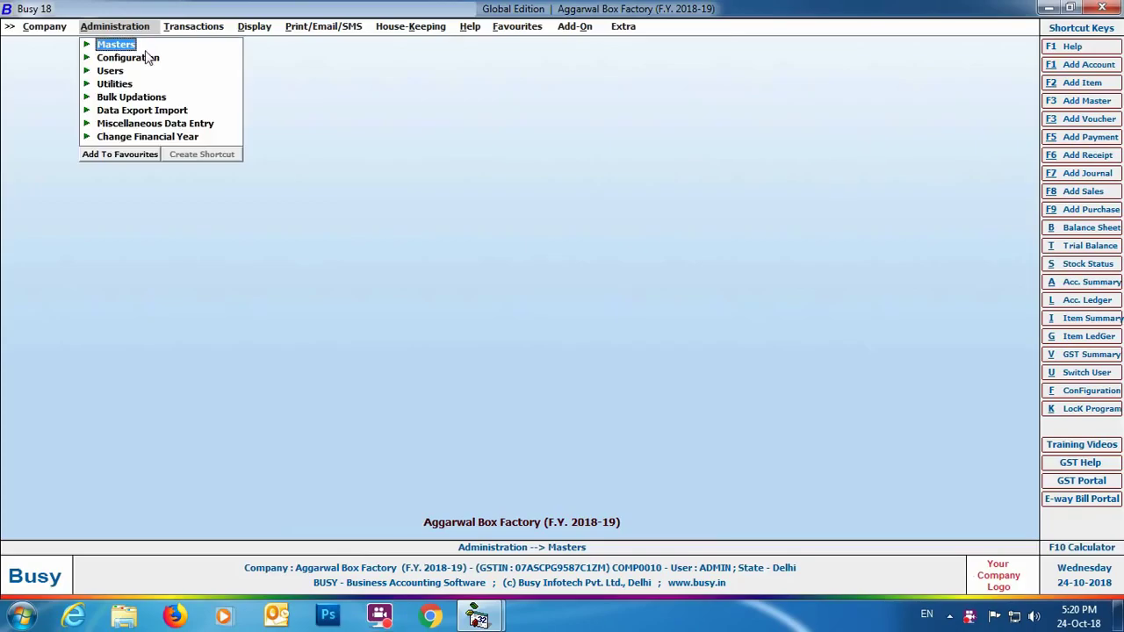
click(148, 55)
click(147, 59)
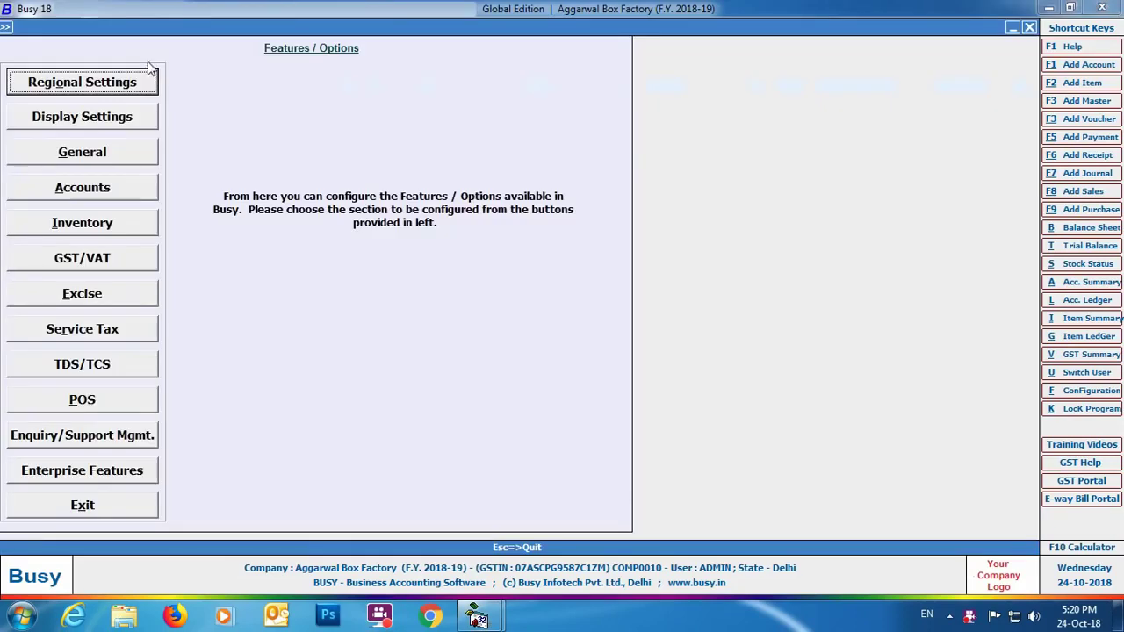
click(133, 262)
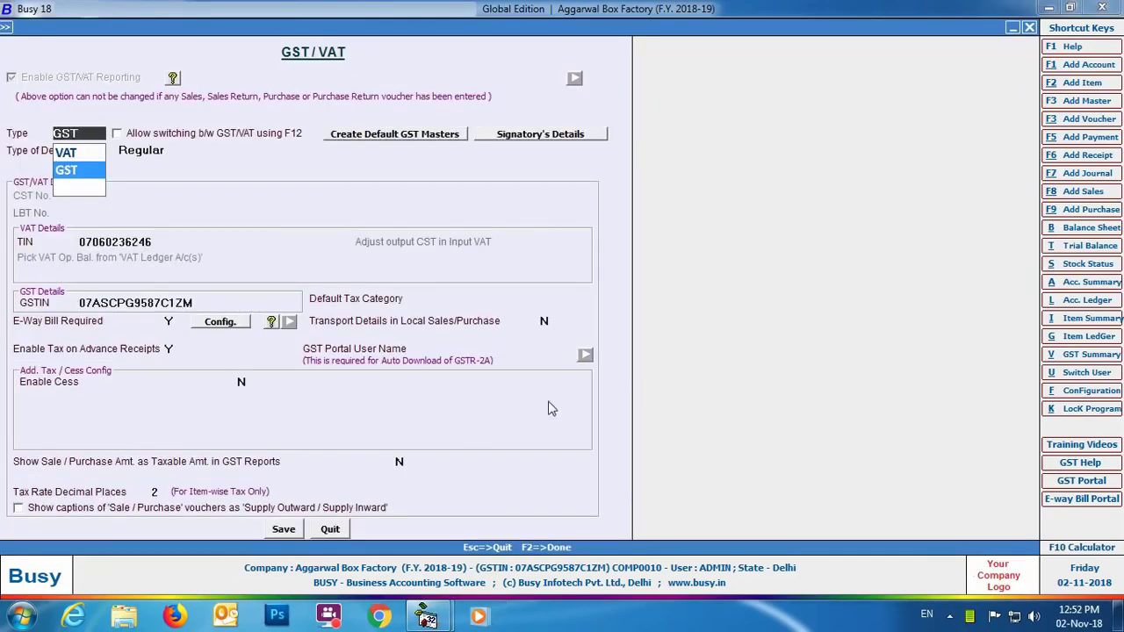
click(460, 349)
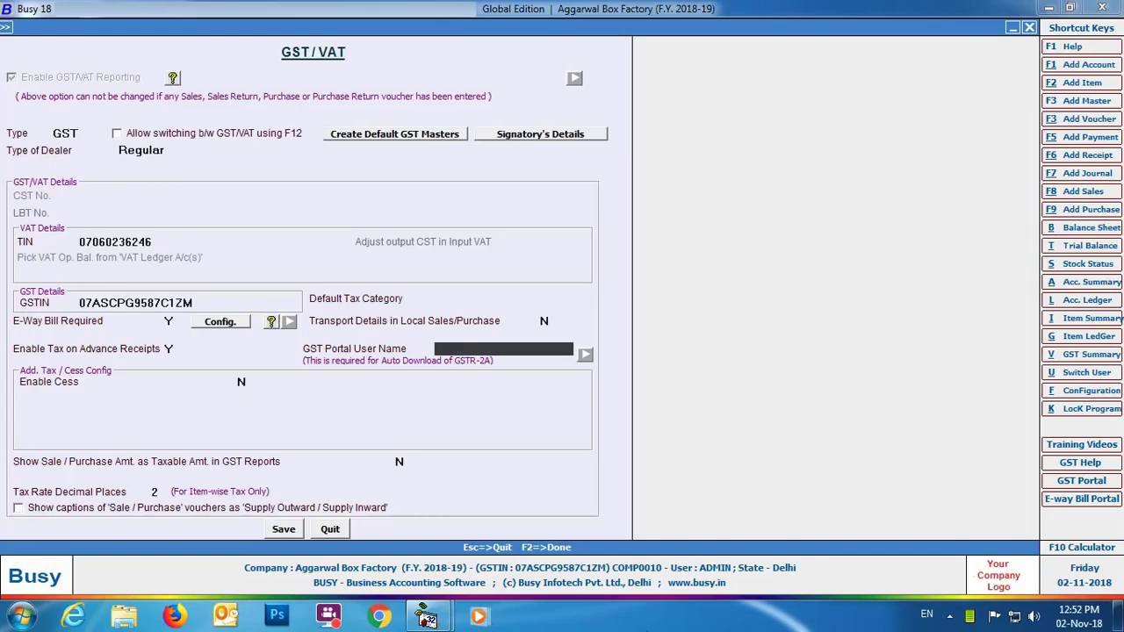
text(aph_1234)
click(279, 530)
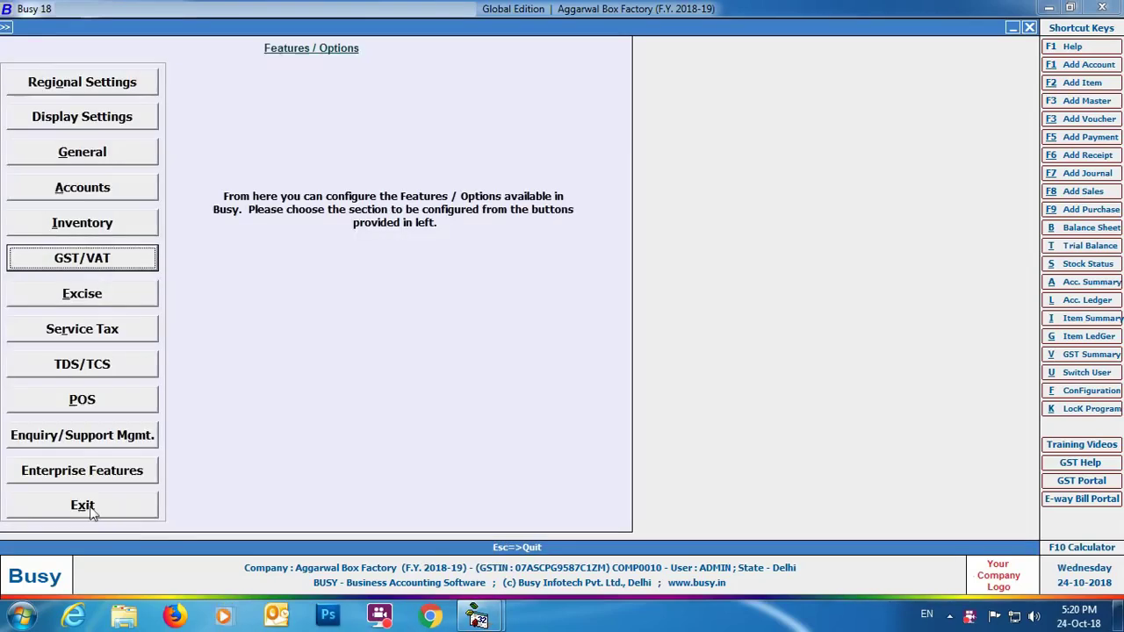
click(83, 505)
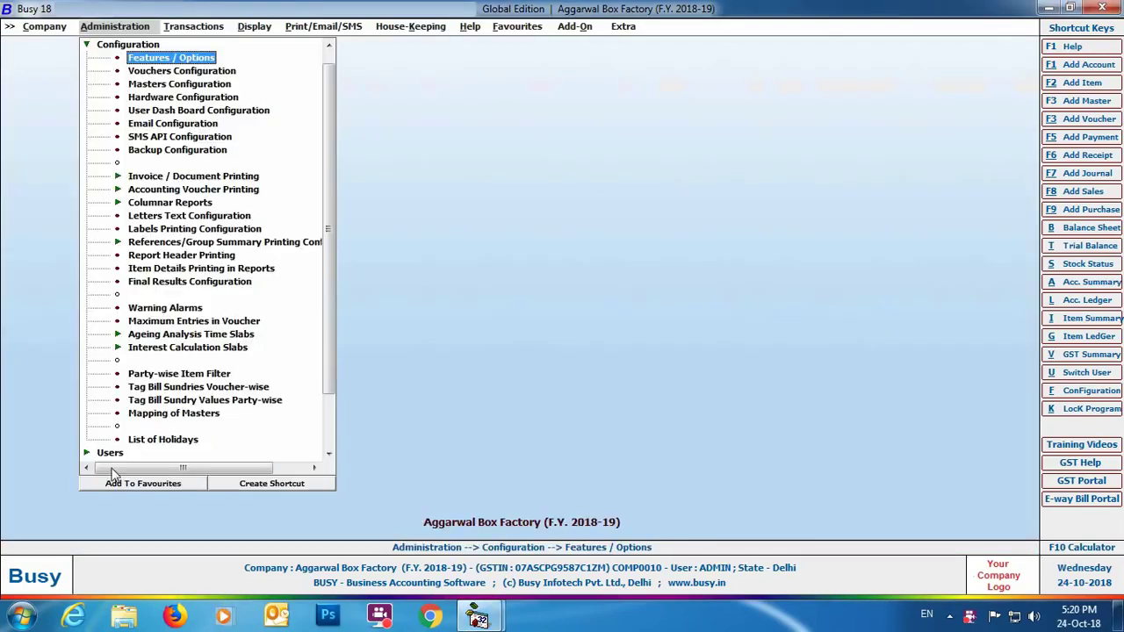
Open Save GSTR-2A Data from Transactions > GST Misc. Utilities.
click(199, 26)
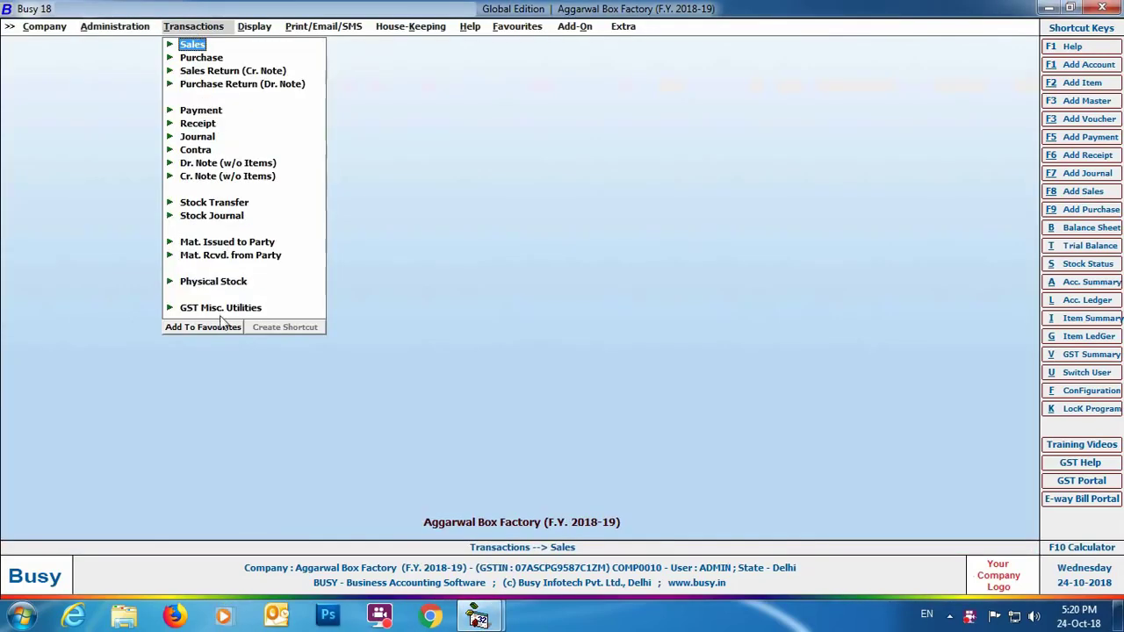
click(221, 309)
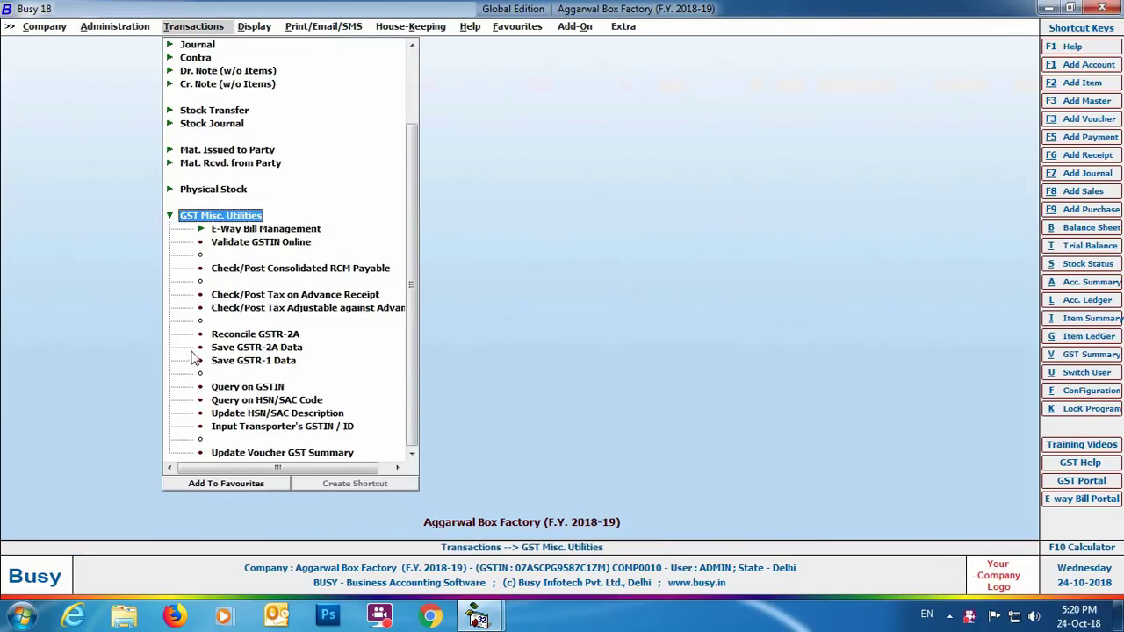
click(260, 350)
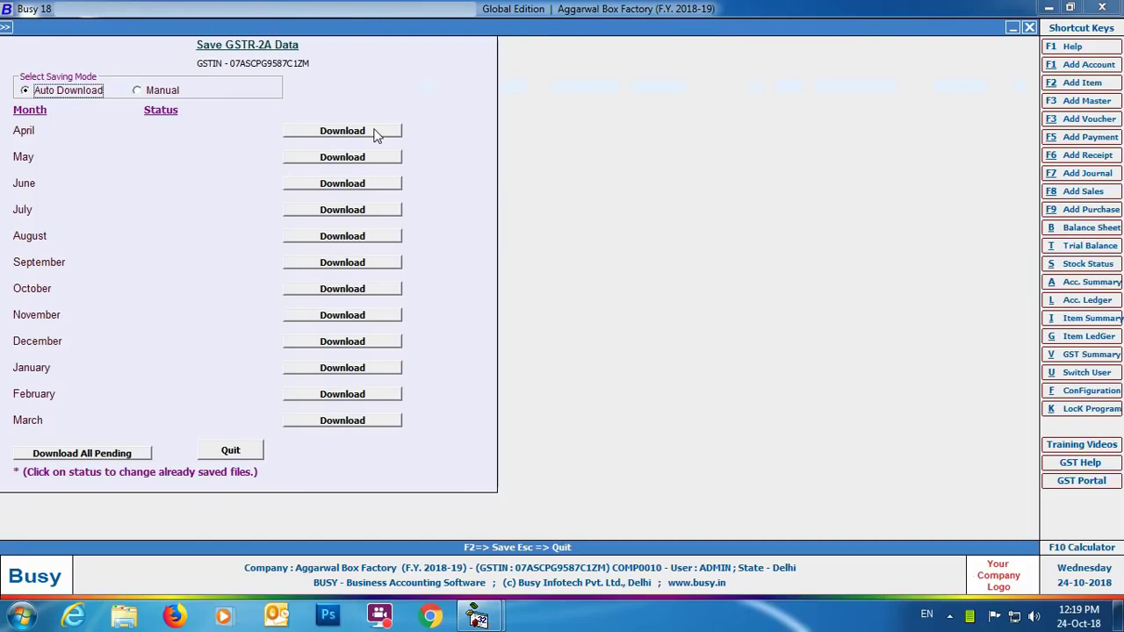
Download April's GSTR-2A data, verify with the portal OTP, and acknowledge the Saved message.
click(375, 131)
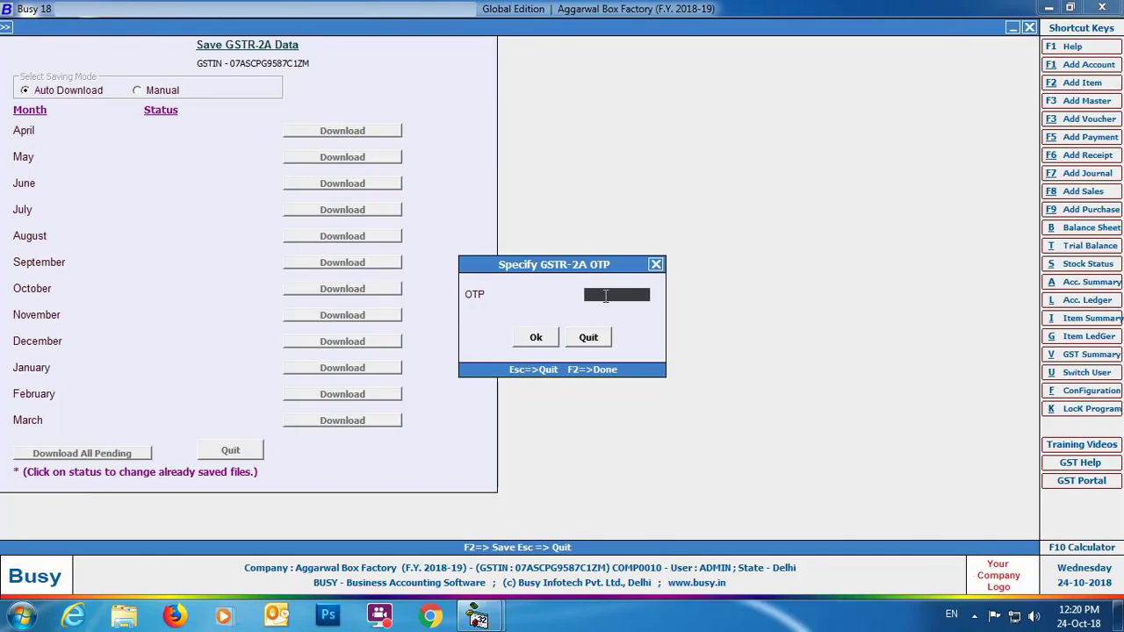
click(537, 339)
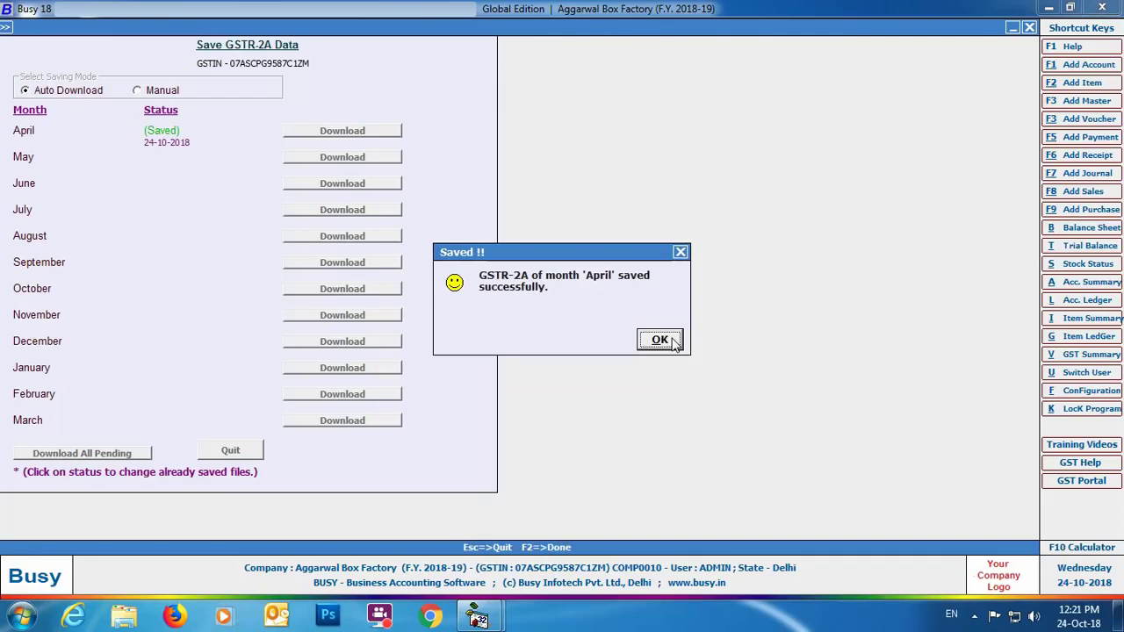
click(660, 340)
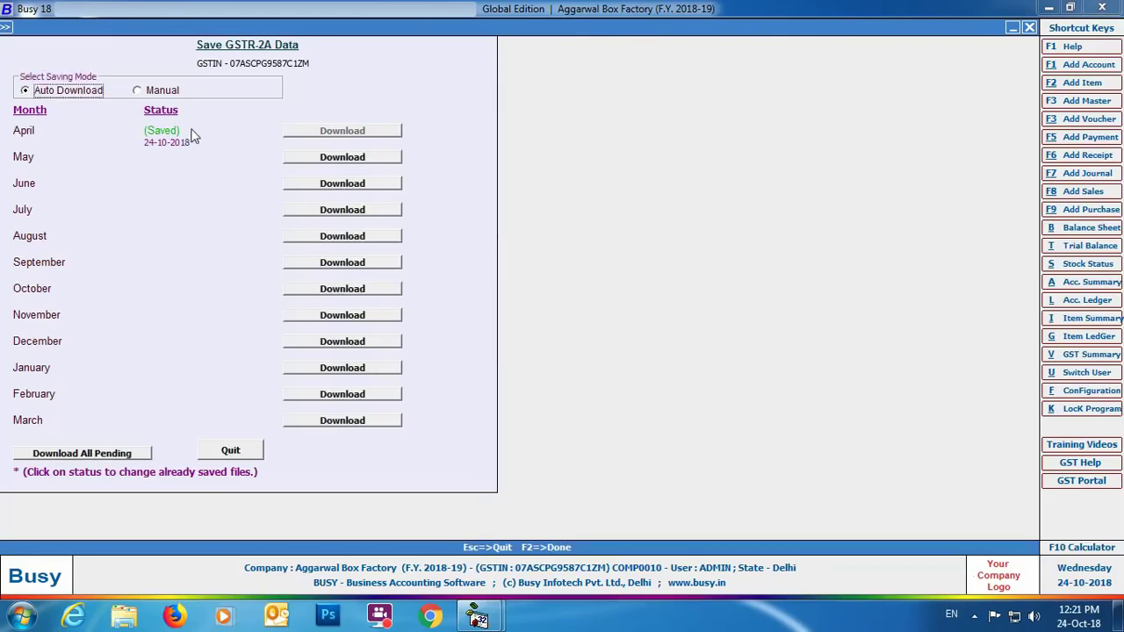
Download May's GSTR-2A data, then all remaining months, acknowledging saves for June through October.
click(332, 156)
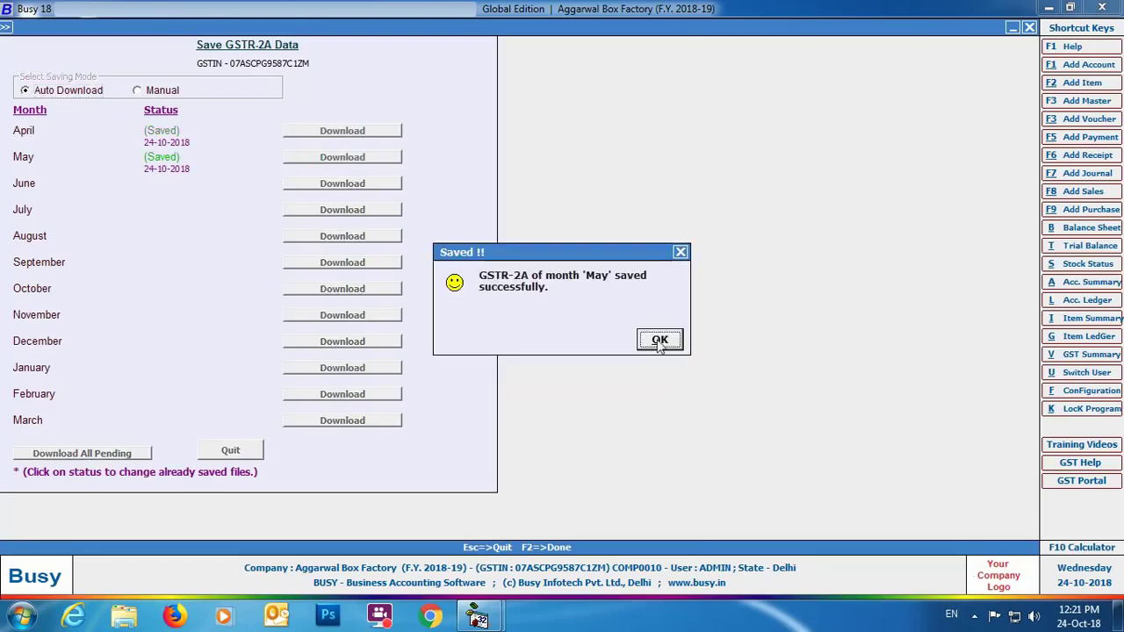
click(662, 342)
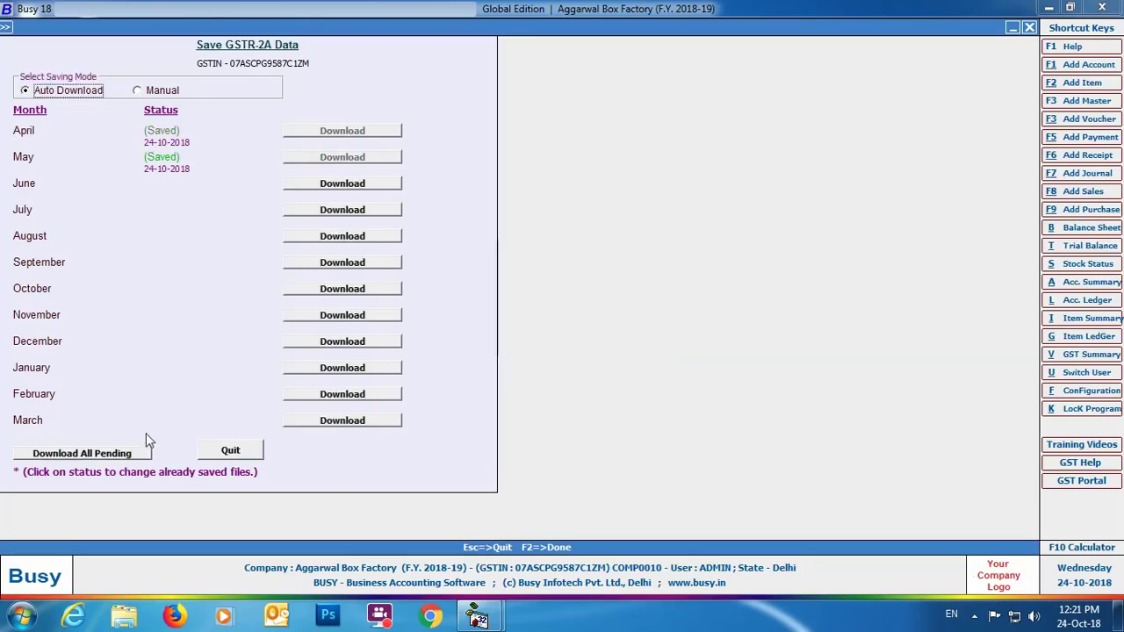
click(49, 453)
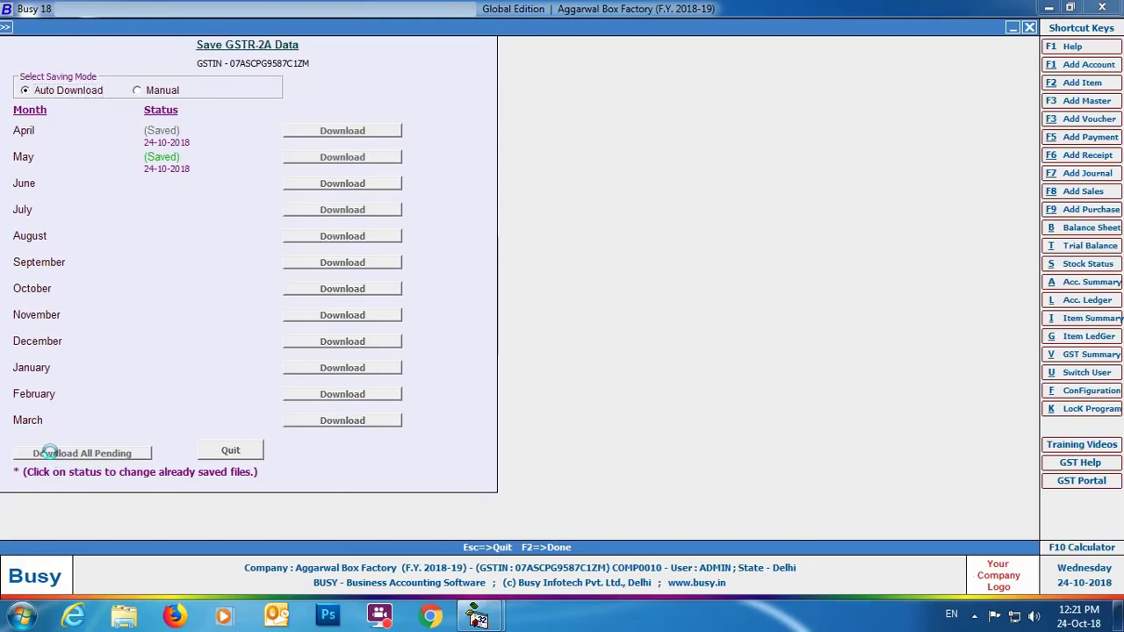
click(658, 342)
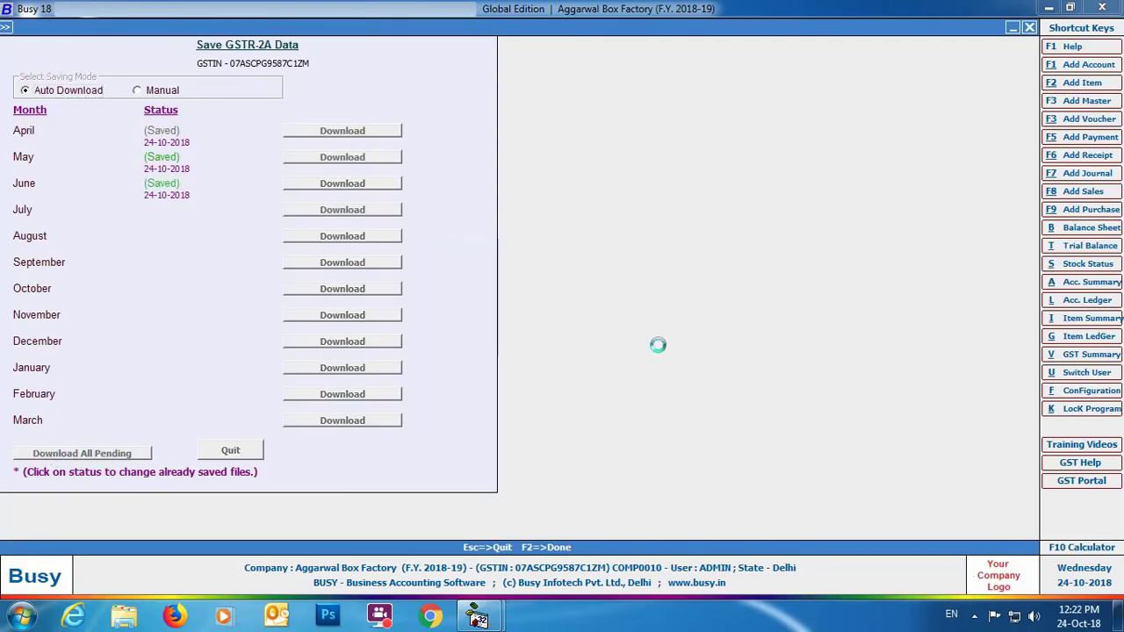
click(657, 342)
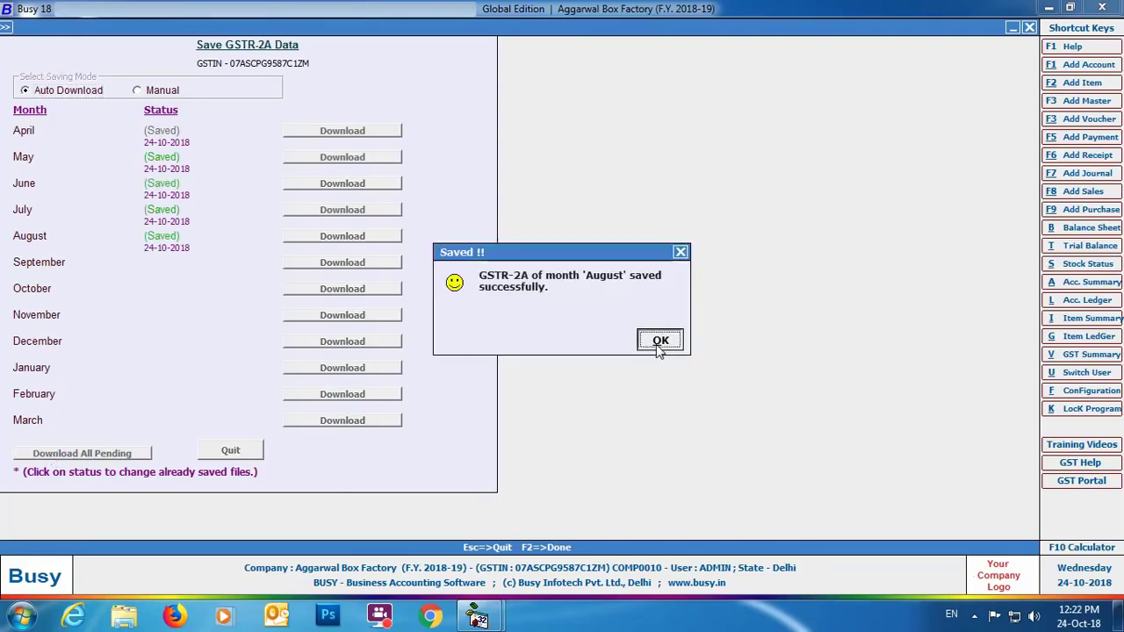
click(657, 343)
click(657, 342)
click(658, 341)
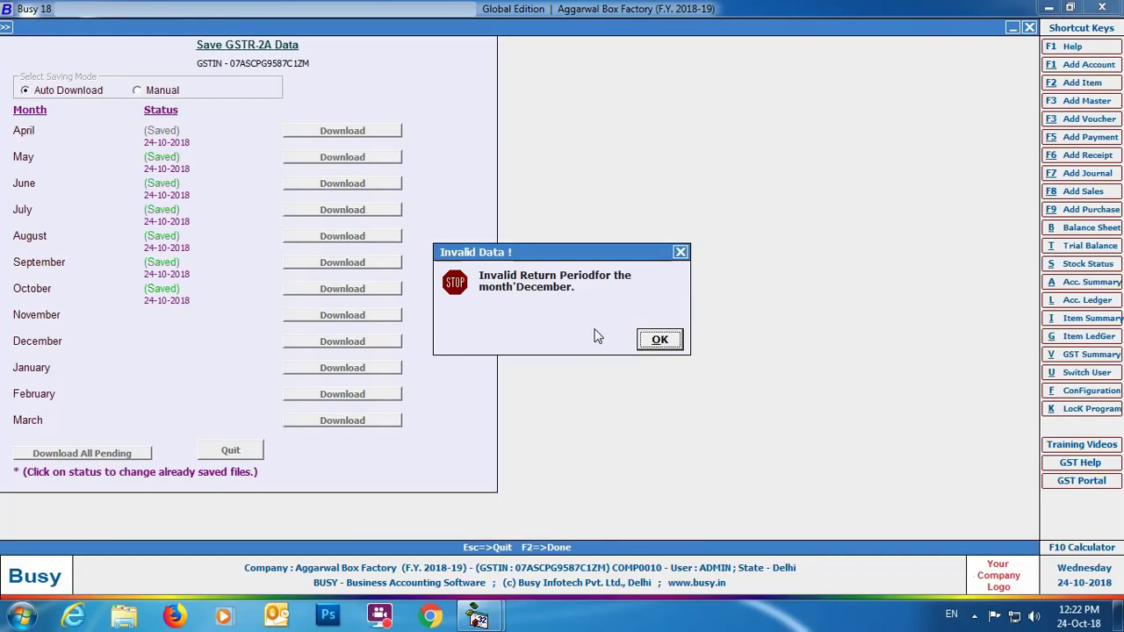
Dismiss the invalid December period message and cancel overwriting the saved October data.
click(646, 342)
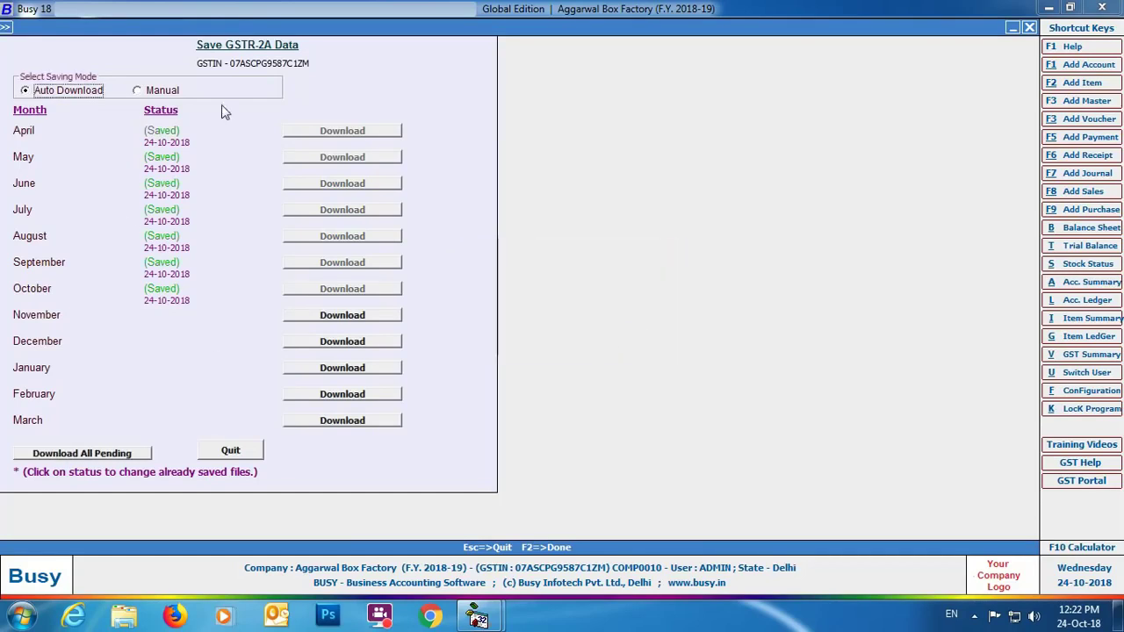
click(160, 296)
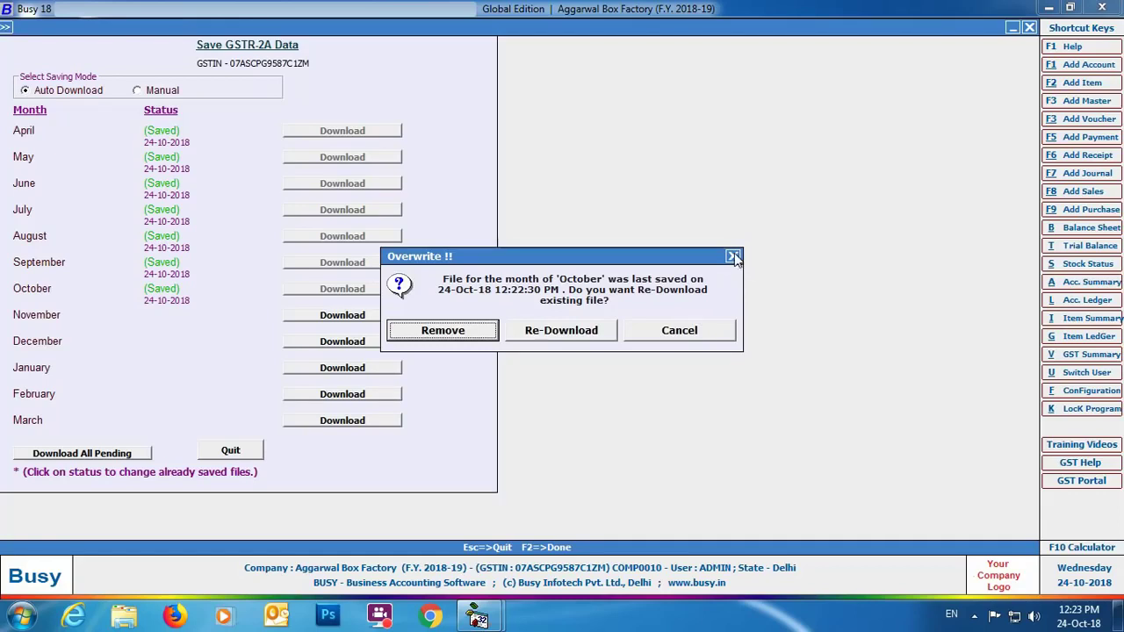
click(732, 257)
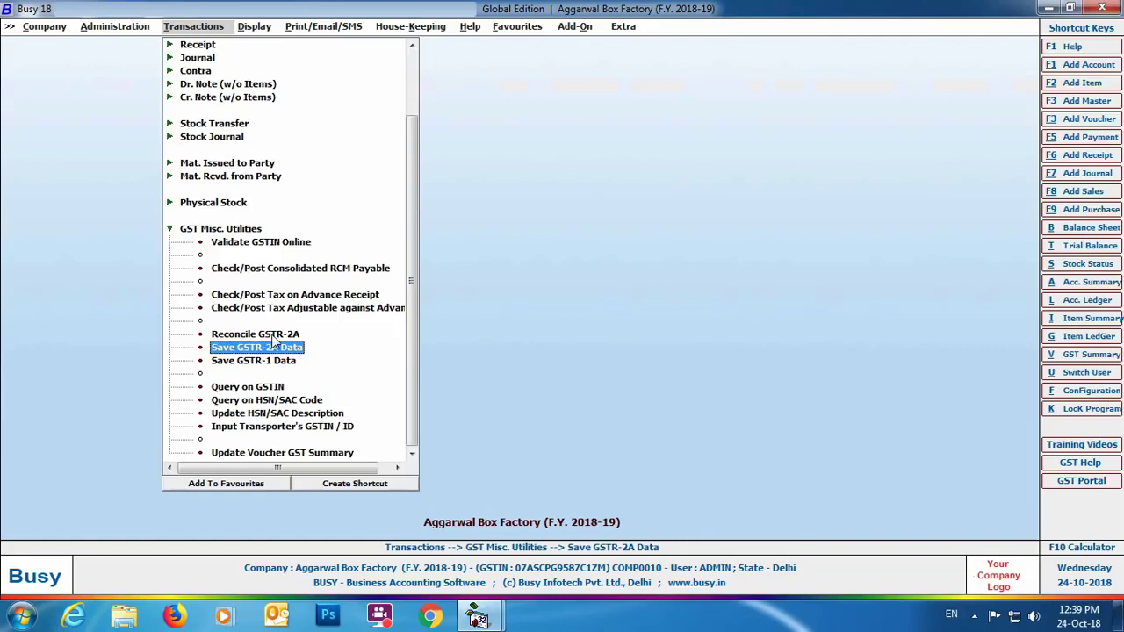
Run Reconcile GSTR-2A for April to October with options V, N and 1.
click(274, 338)
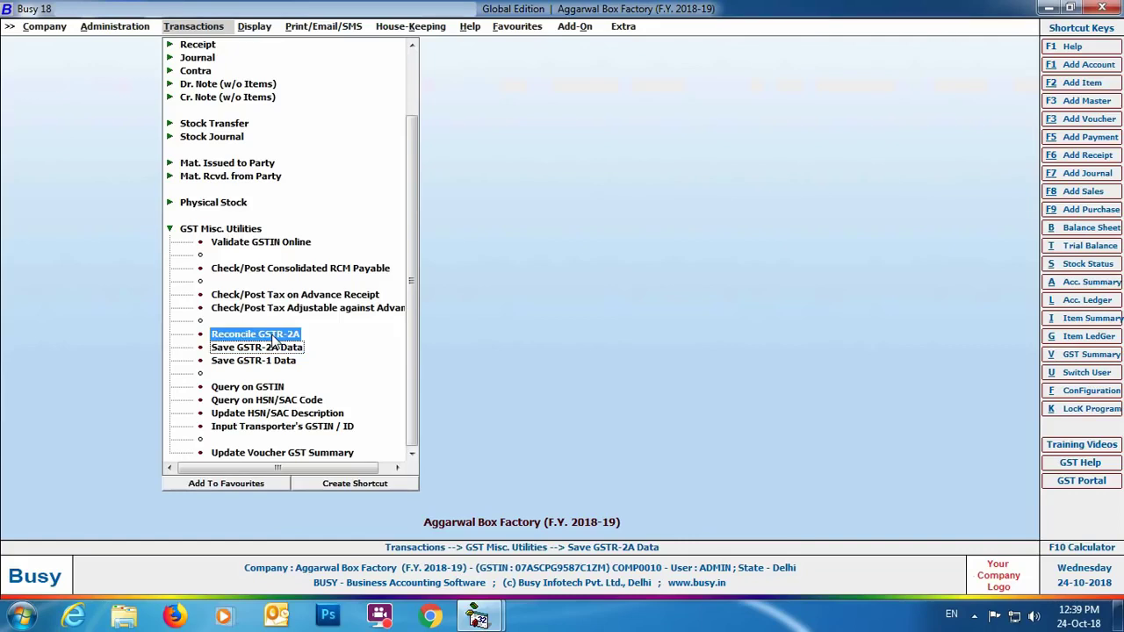
key(Return)
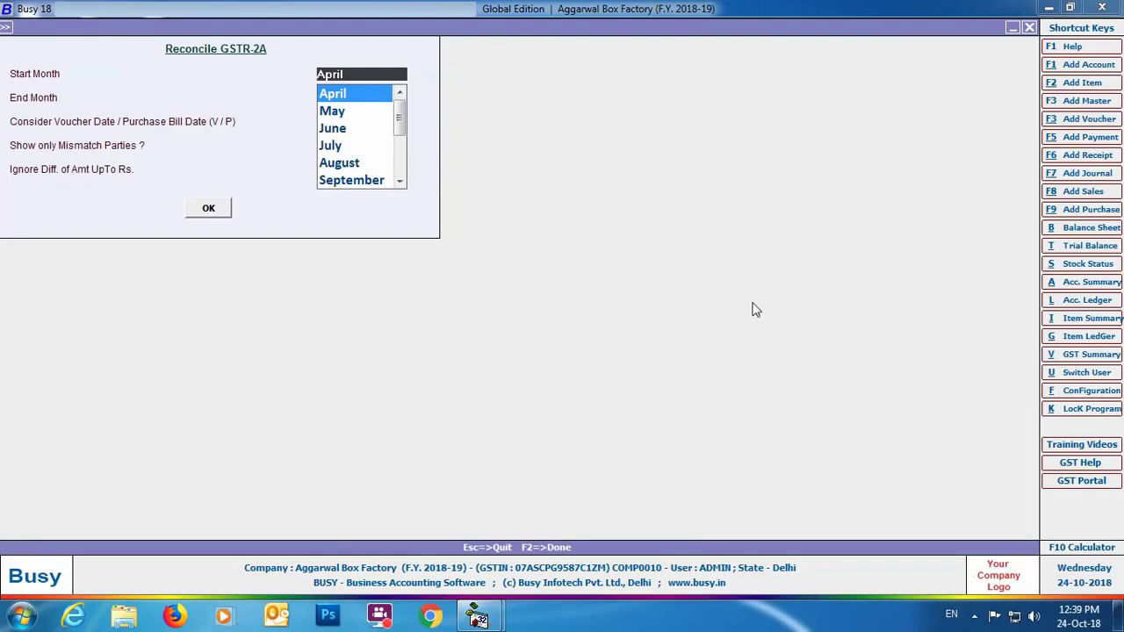
key(Return)
key(Return)
key(Return)
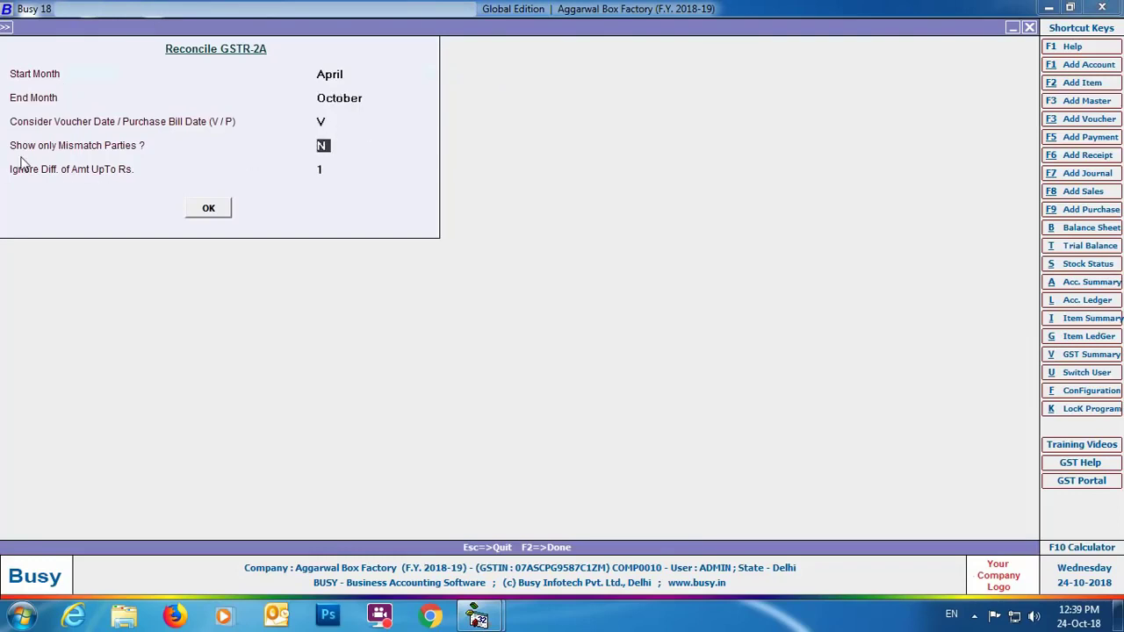
key(Return)
click(205, 211)
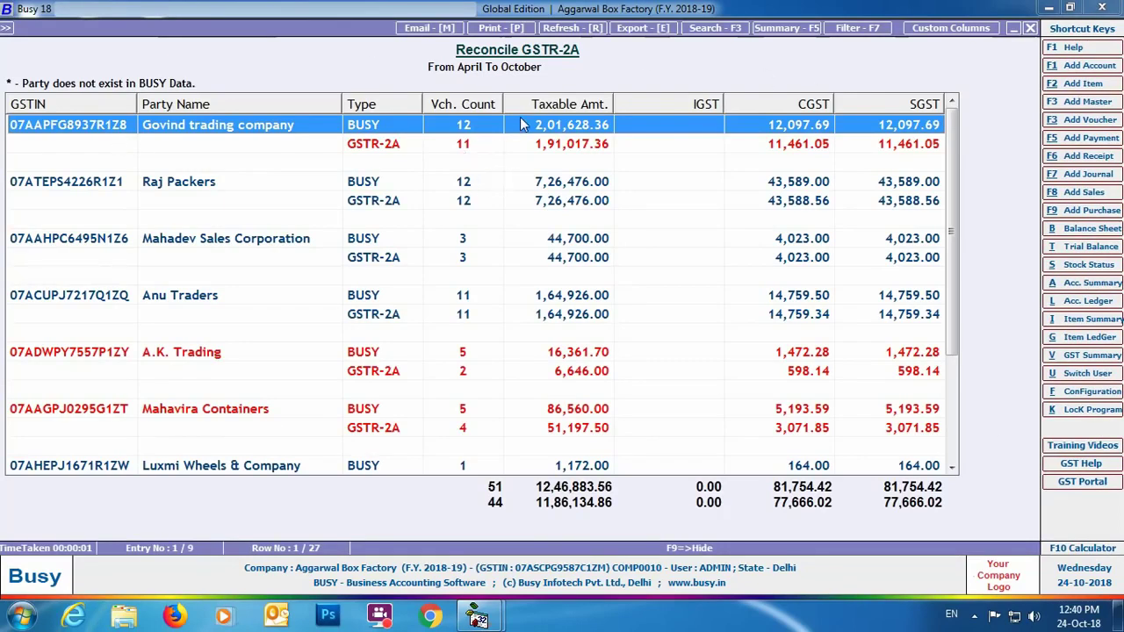
Select Govind trading company's BUSY row in the reconciliation and bring up its View Options.
key(Down)
key(Down)
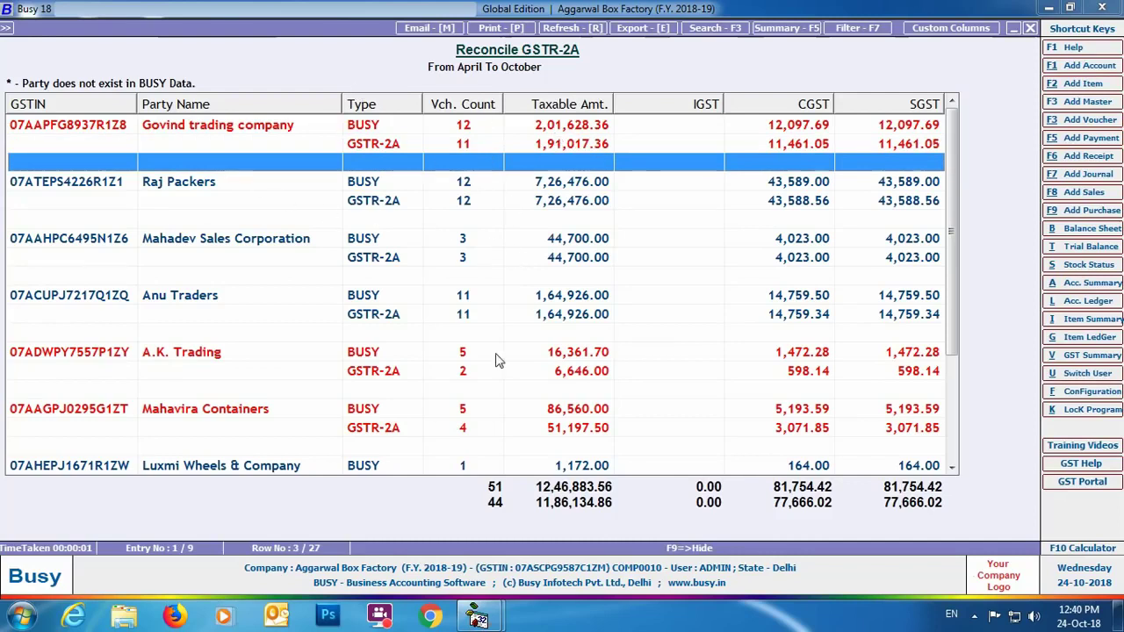
scroll(966, 351, down, 2)
scroll(670, 150, up, 2)
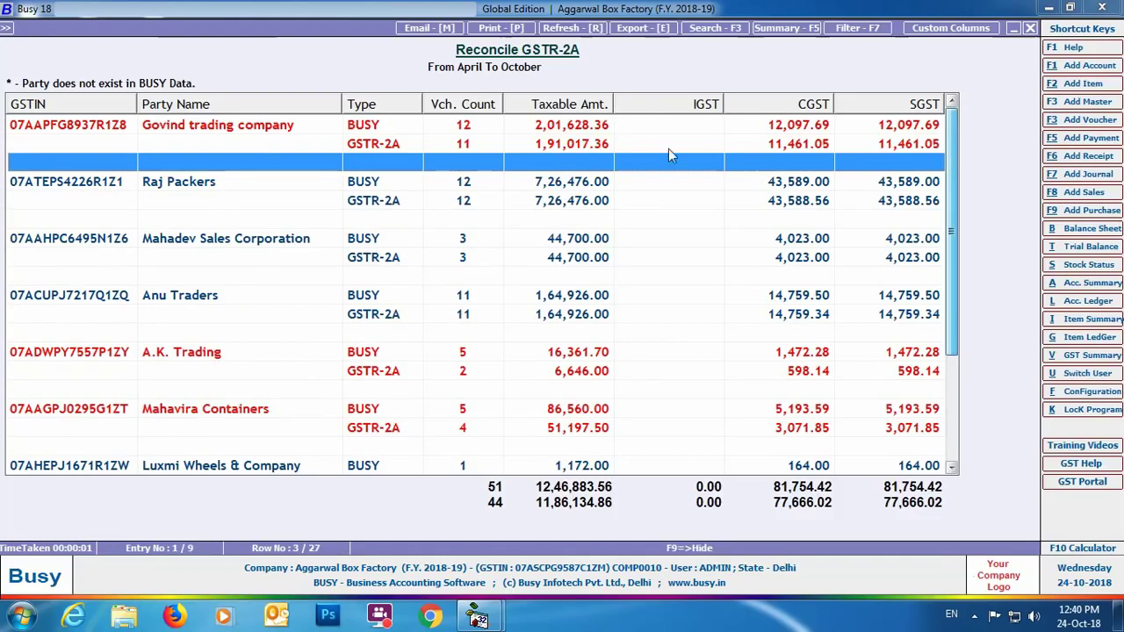
click(505, 127)
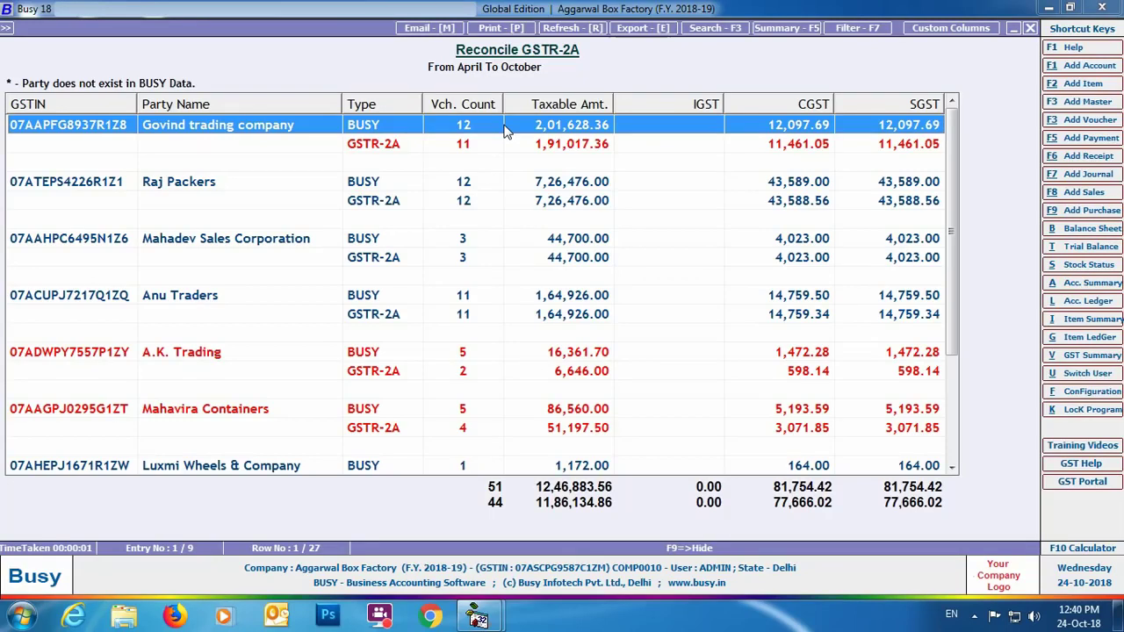
key(F7)
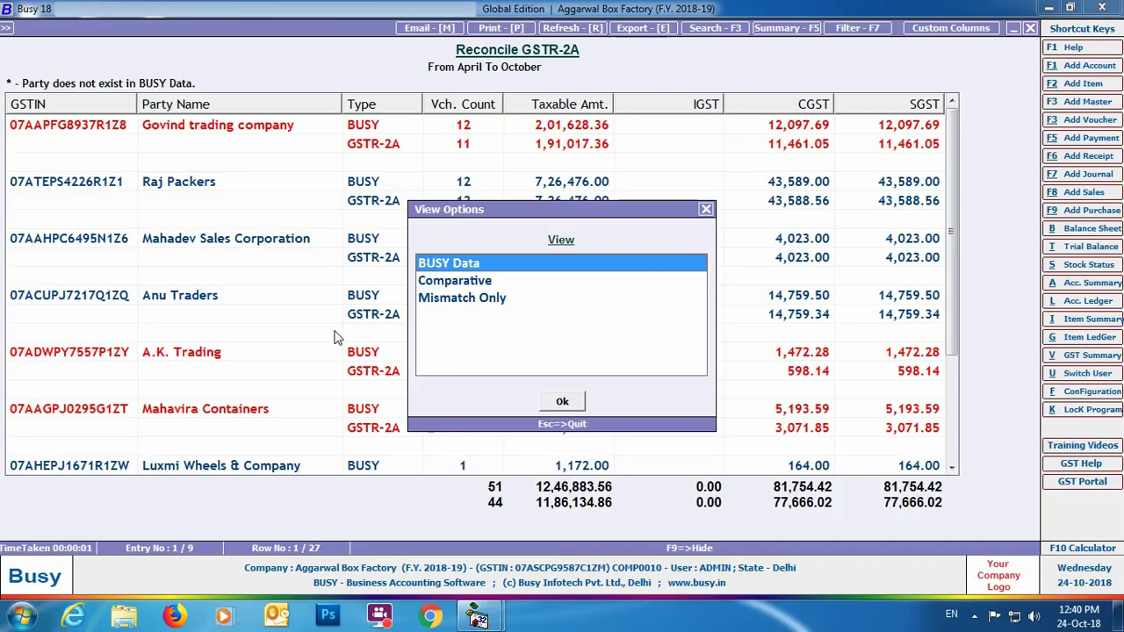
View Govind's BUSY Data, then the Comparative report revealing GTC/753/2018-19 missing from GSTR-2A.
key(Return)
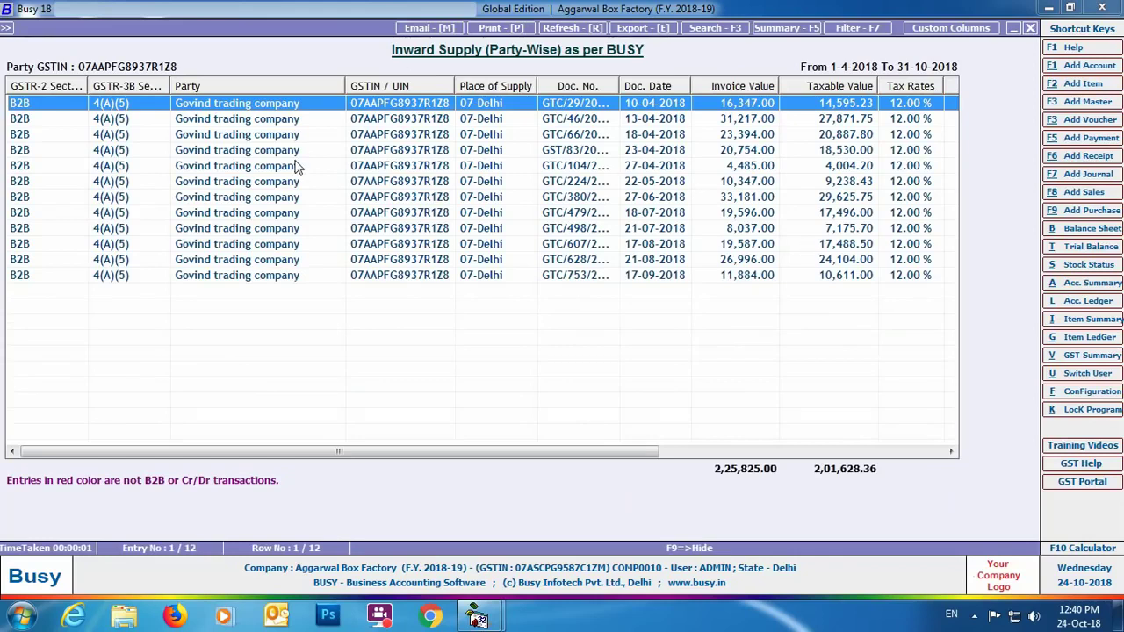
click(1030, 29)
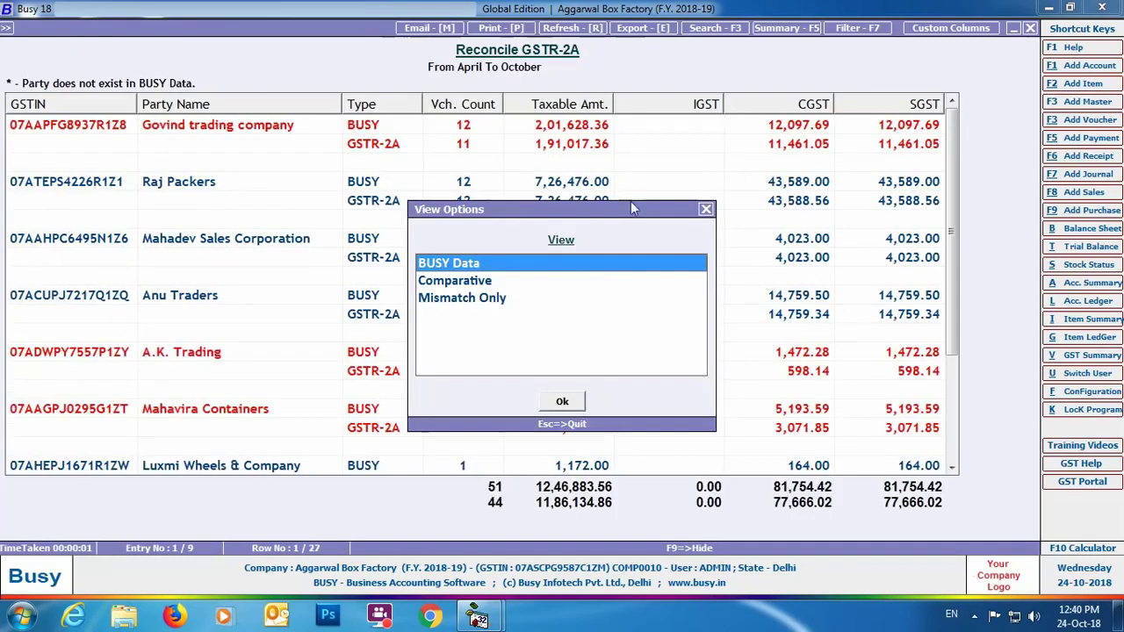
click(458, 283)
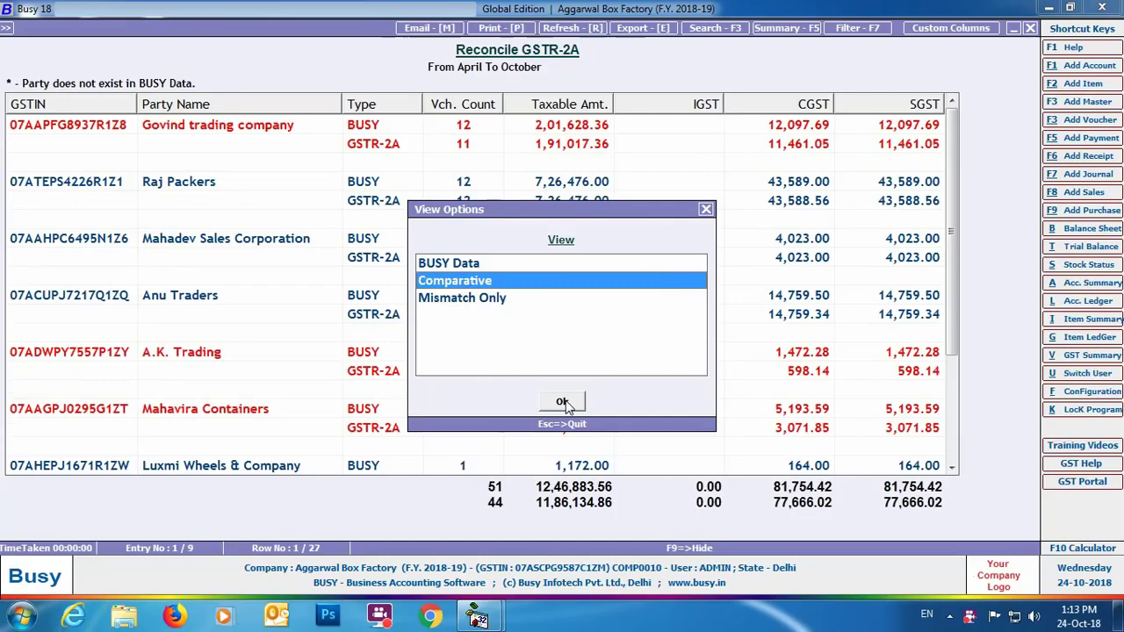
click(562, 403)
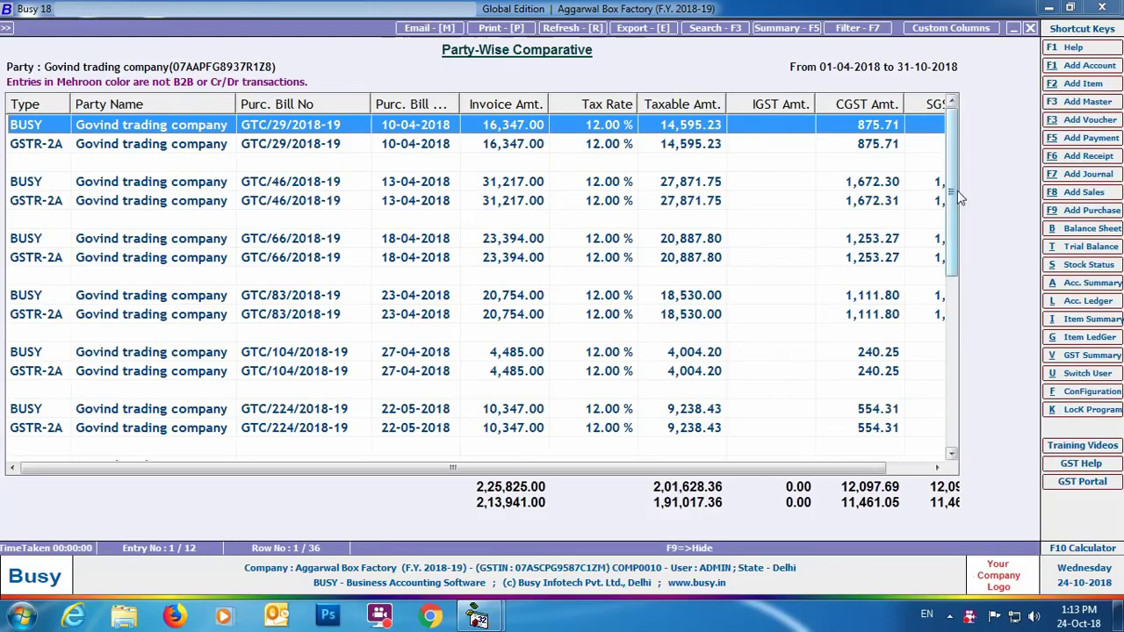
drag(951, 198, 958, 398)
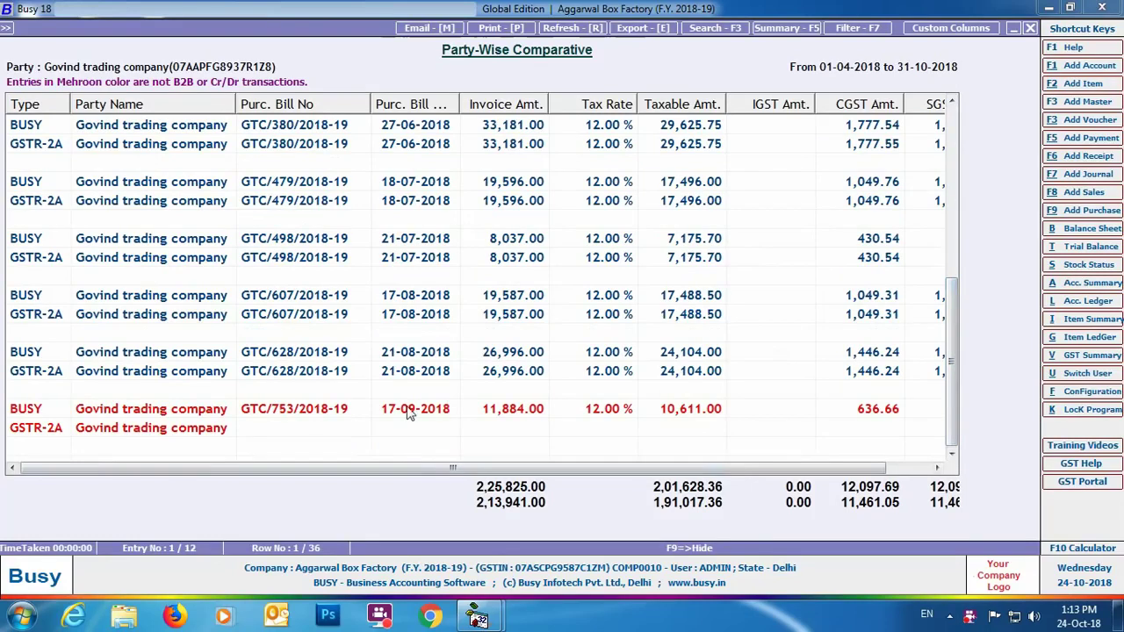
click(1030, 28)
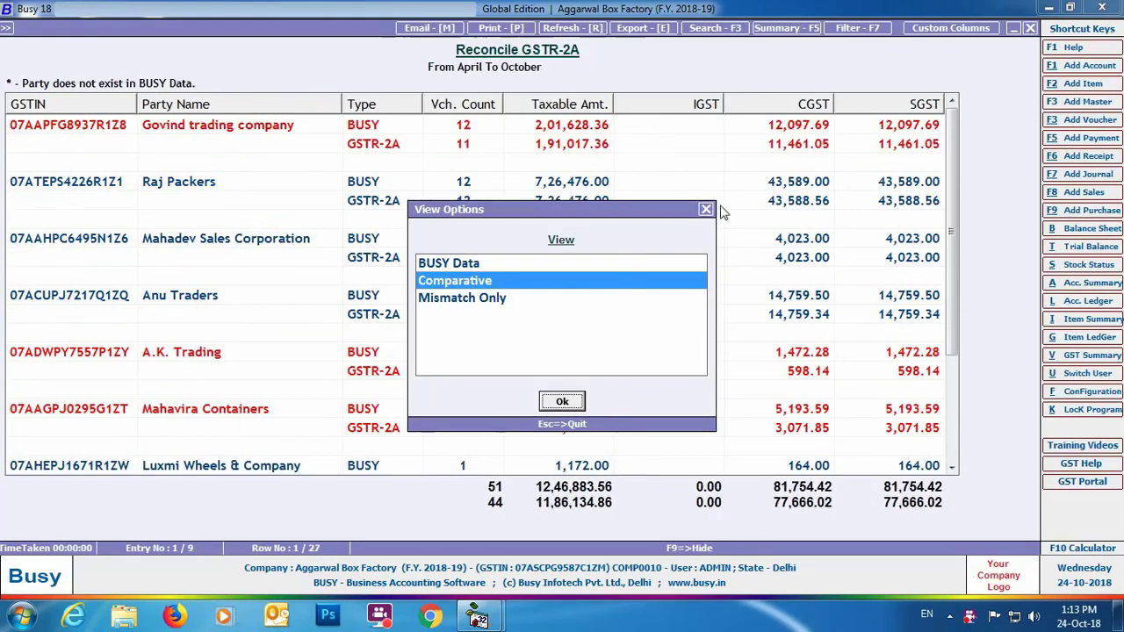
Show Govind trading company's Mismatch Only report, then close it.
click(506, 301)
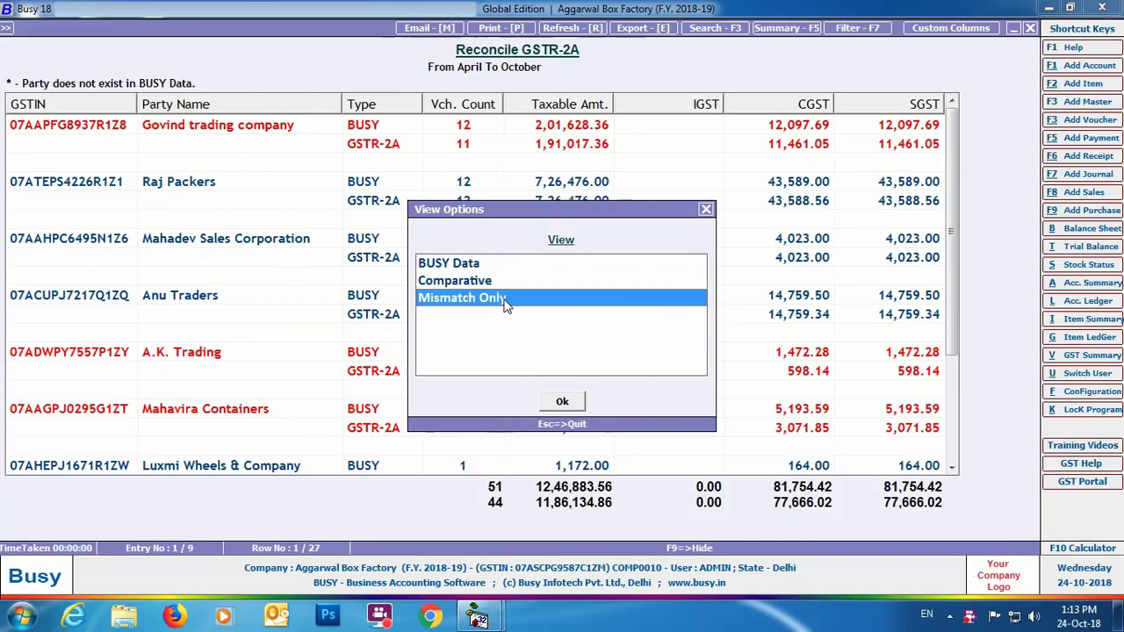
click(562, 401)
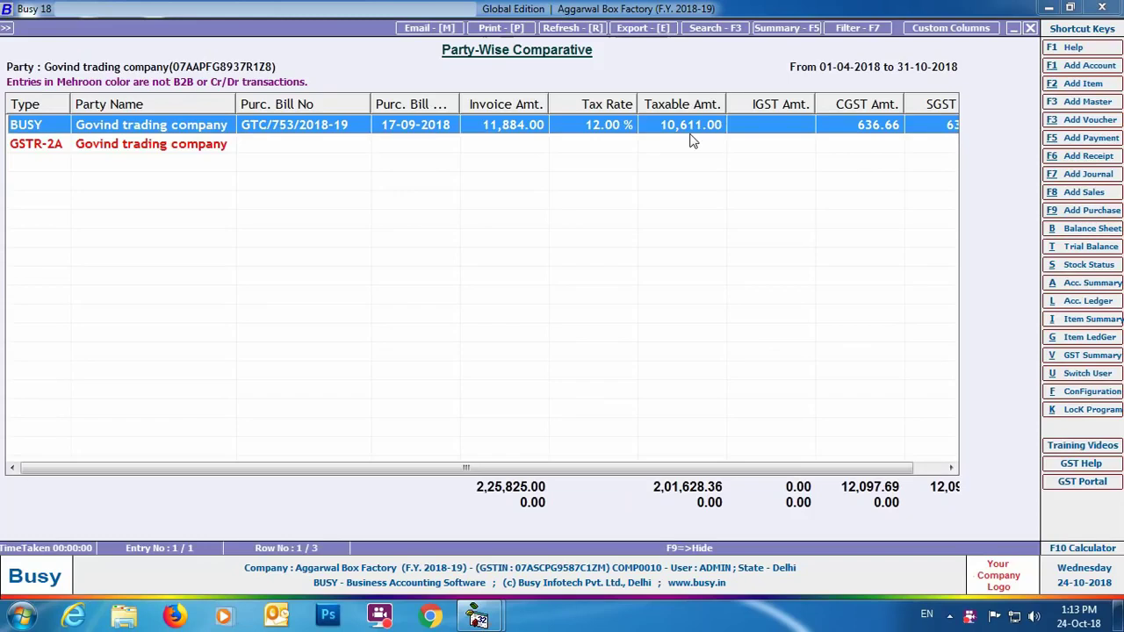
click(1031, 28)
Close View Options, the reconciliation report, its options form and the source prompt.
click(1030, 28)
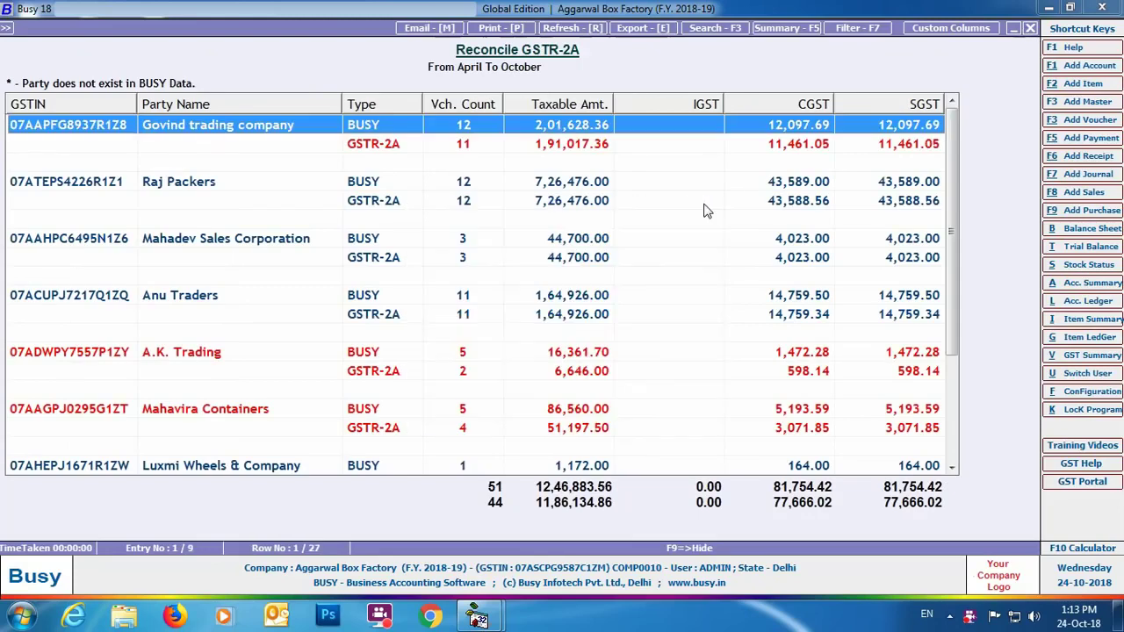
click(1032, 29)
click(1032, 28)
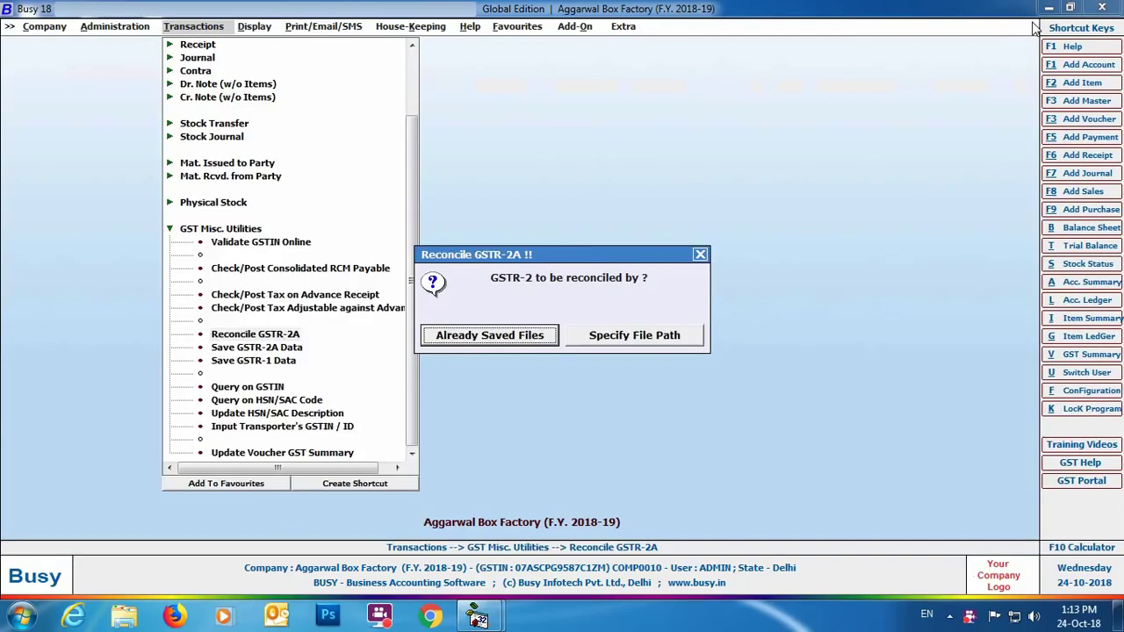
click(702, 254)
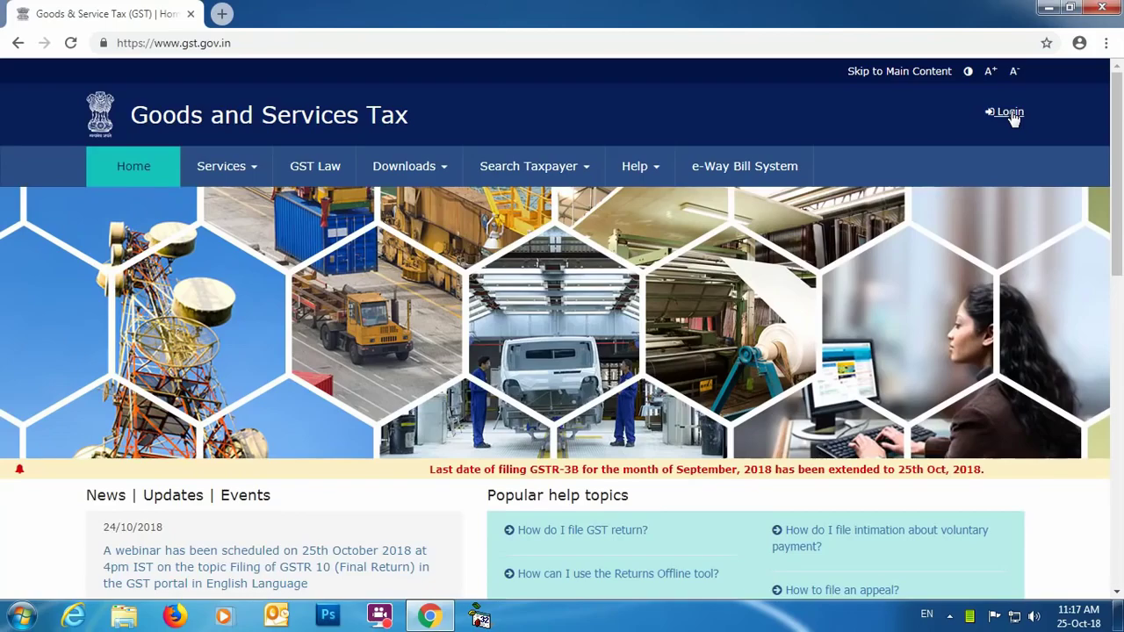
Sign in to the GST portal with the username, password and captcha.
click(1010, 112)
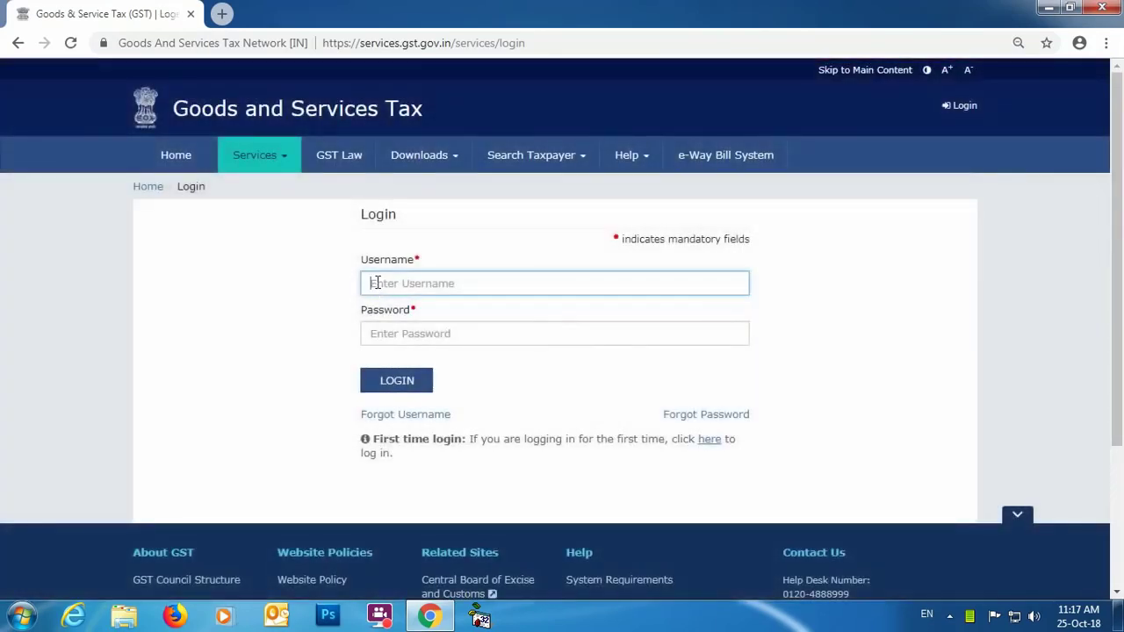
text(xxxxxxx)
click(393, 333)
text(xxxxxxxxxxx)
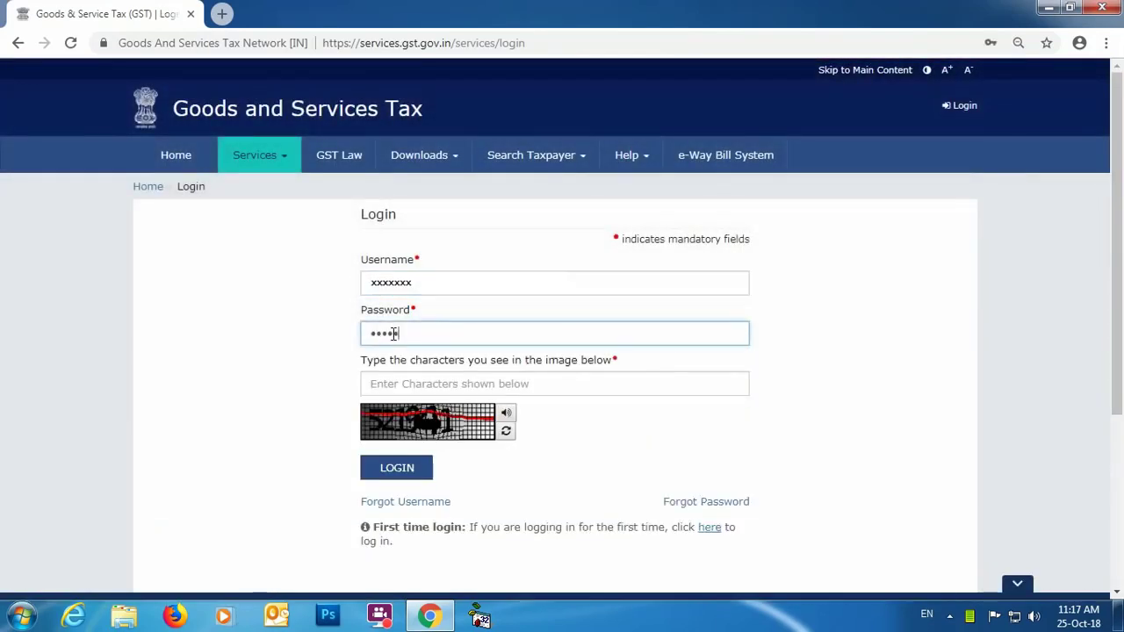
click(390, 384)
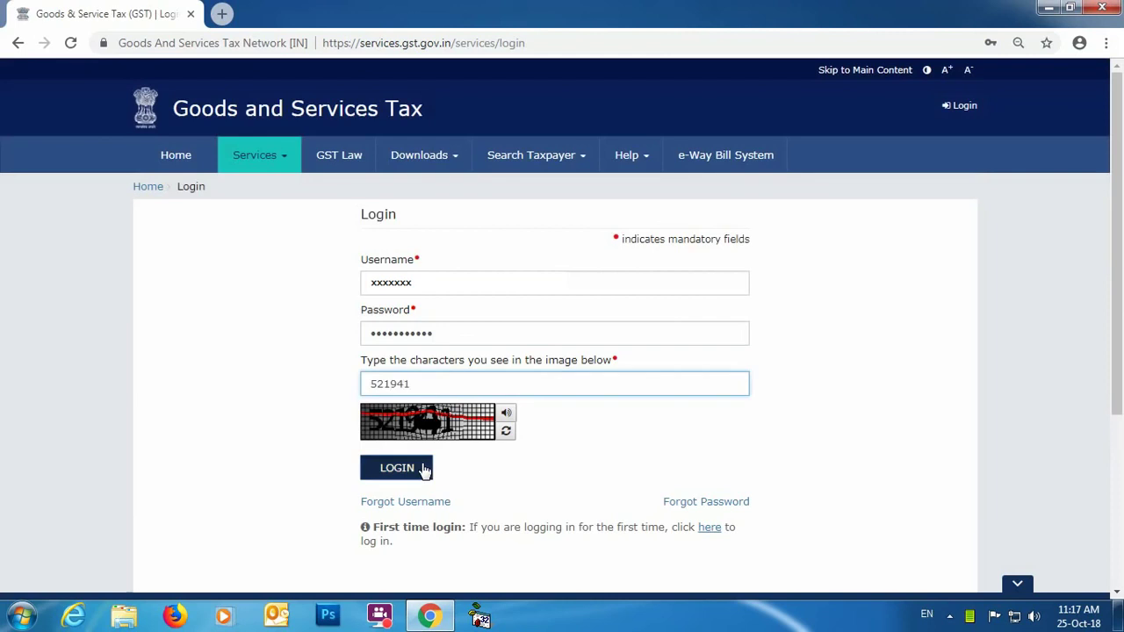
click(421, 468)
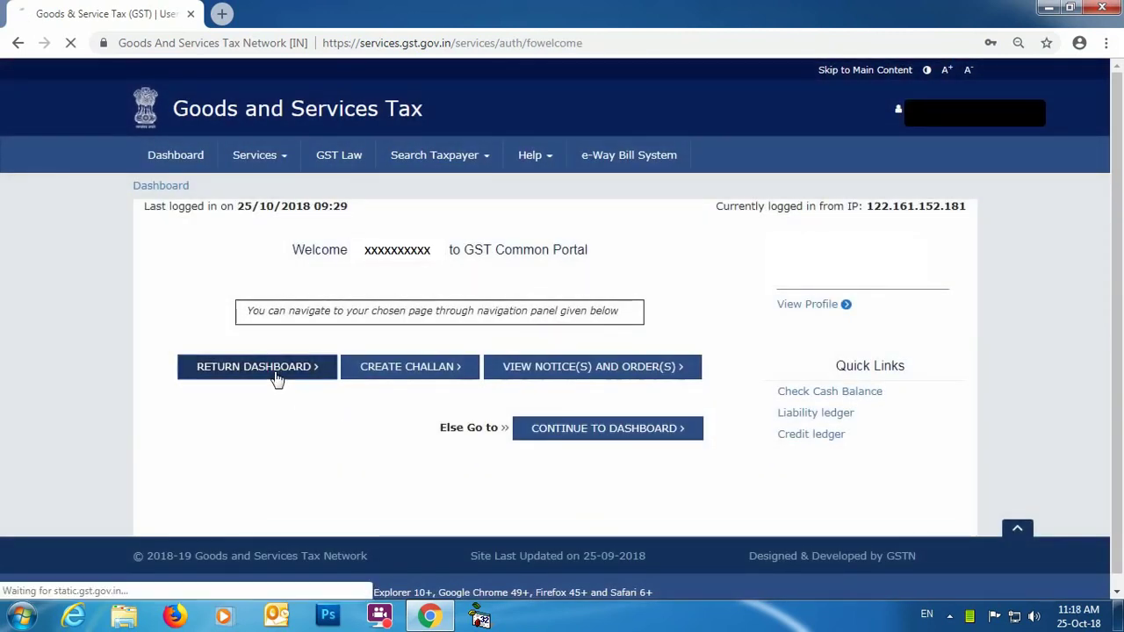
Open the GSTR-2A offline download page for April 2018-19 from the returns dashboard.
click(277, 376)
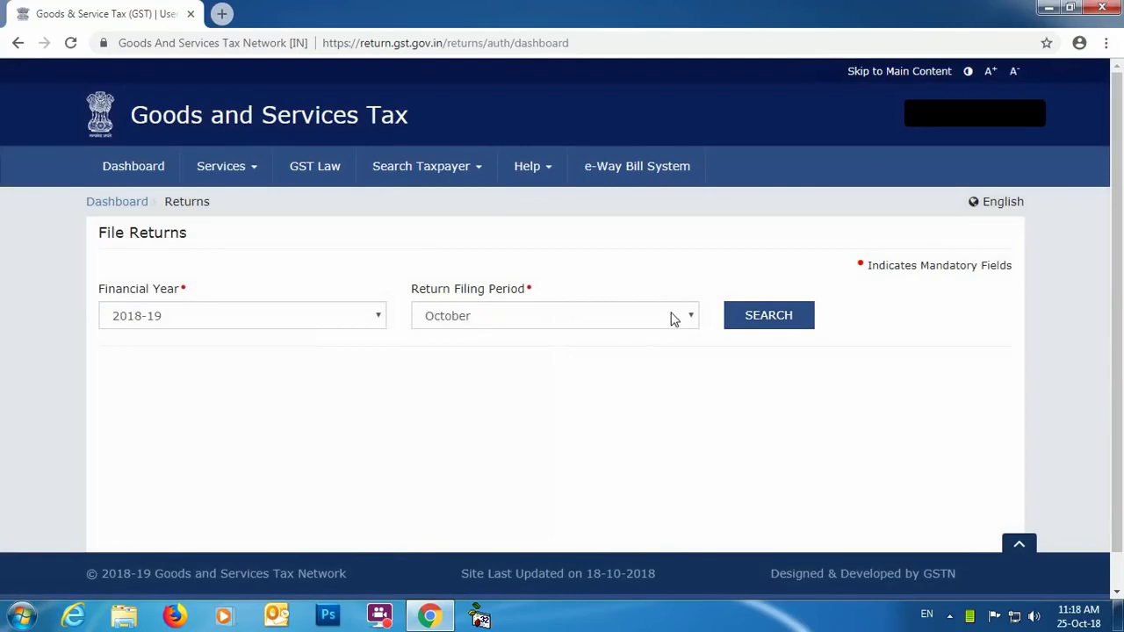
click(691, 317)
click(467, 343)
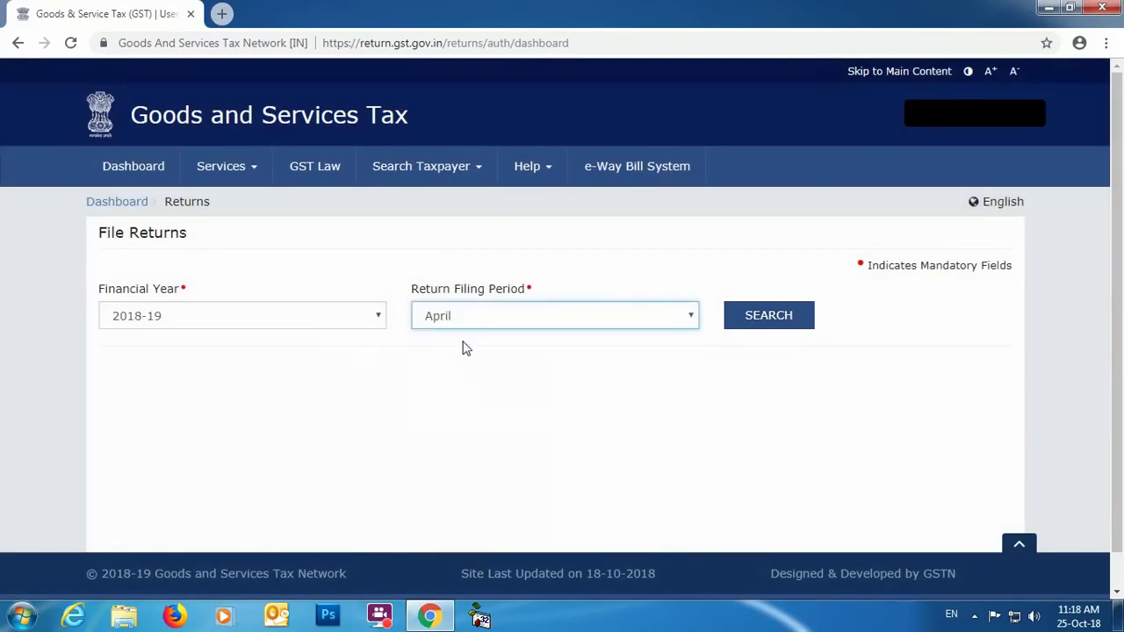
click(762, 325)
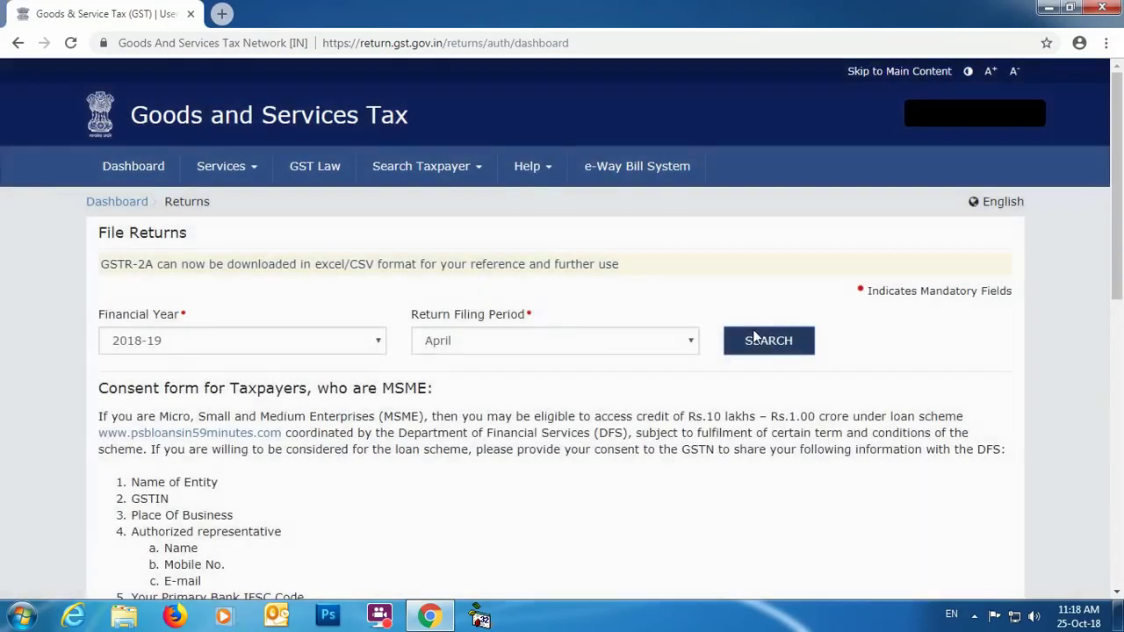
scroll(753, 338, down, 8)
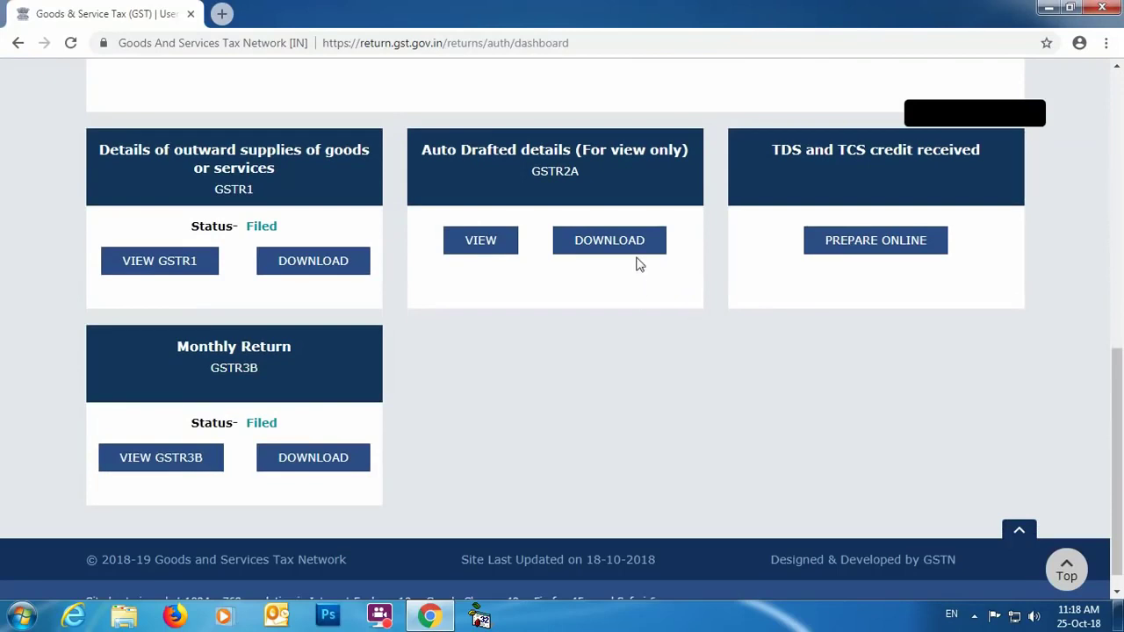
click(576, 235)
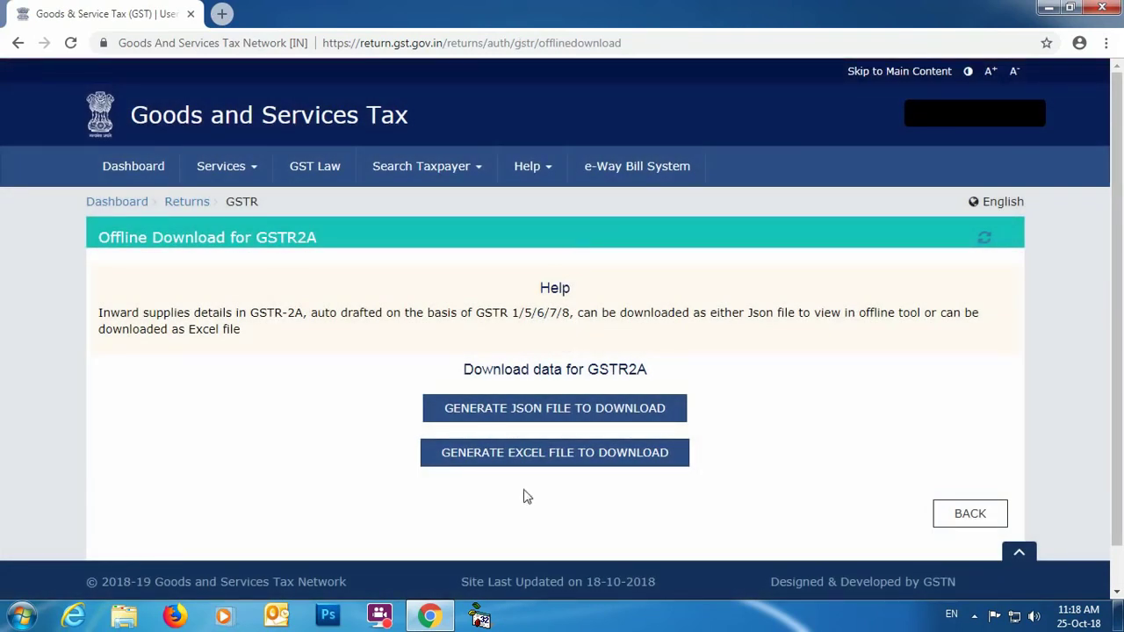
Generate and download the April 2018-19 GSTR-2A JSON file.
click(563, 416)
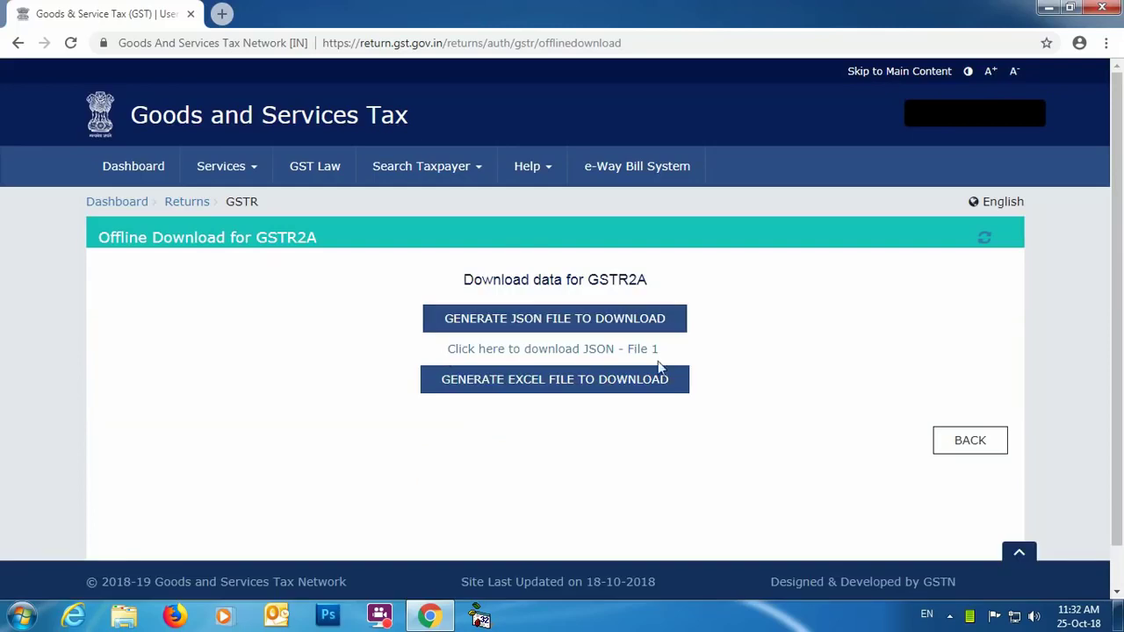
click(573, 354)
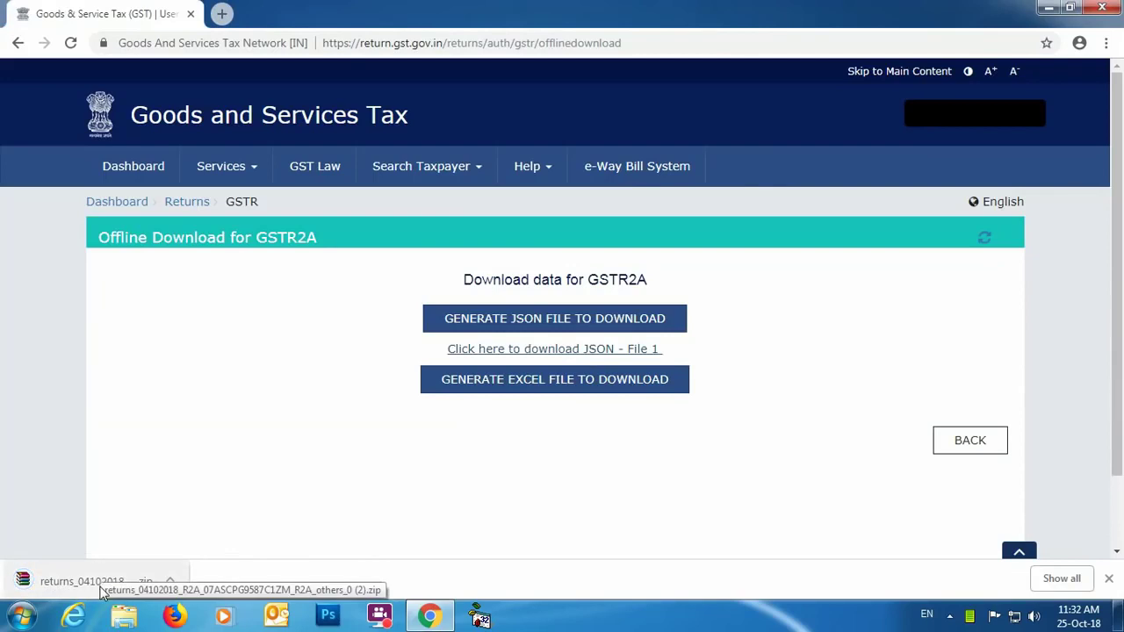
click(966, 441)
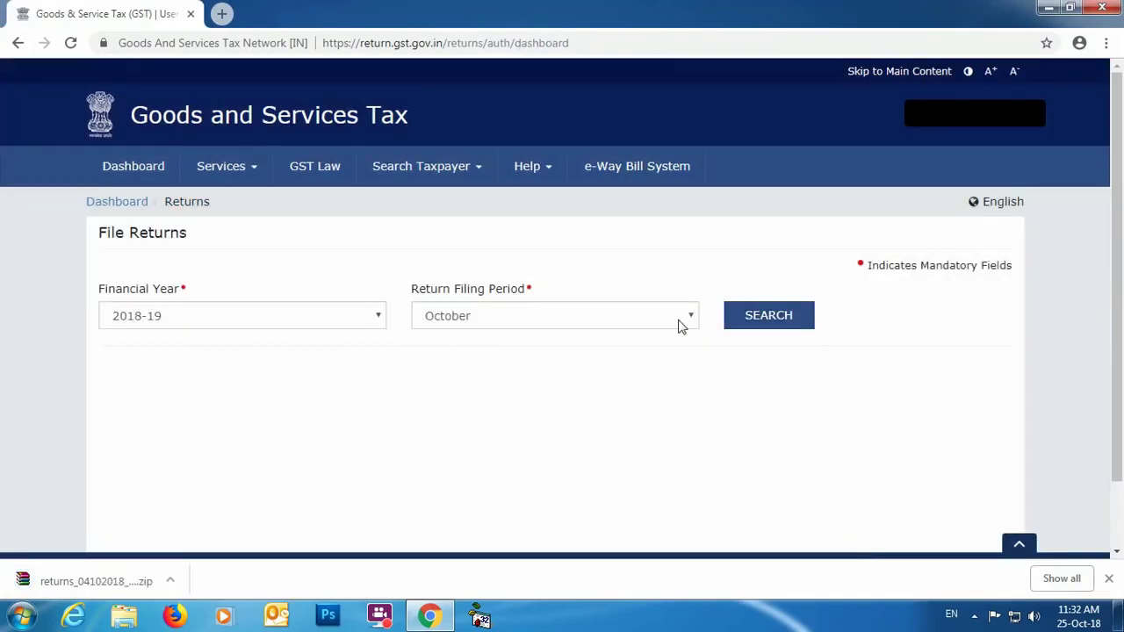
Switch the period to May 2018-19, then generate and download its GSTR-2A JSON file.
click(677, 322)
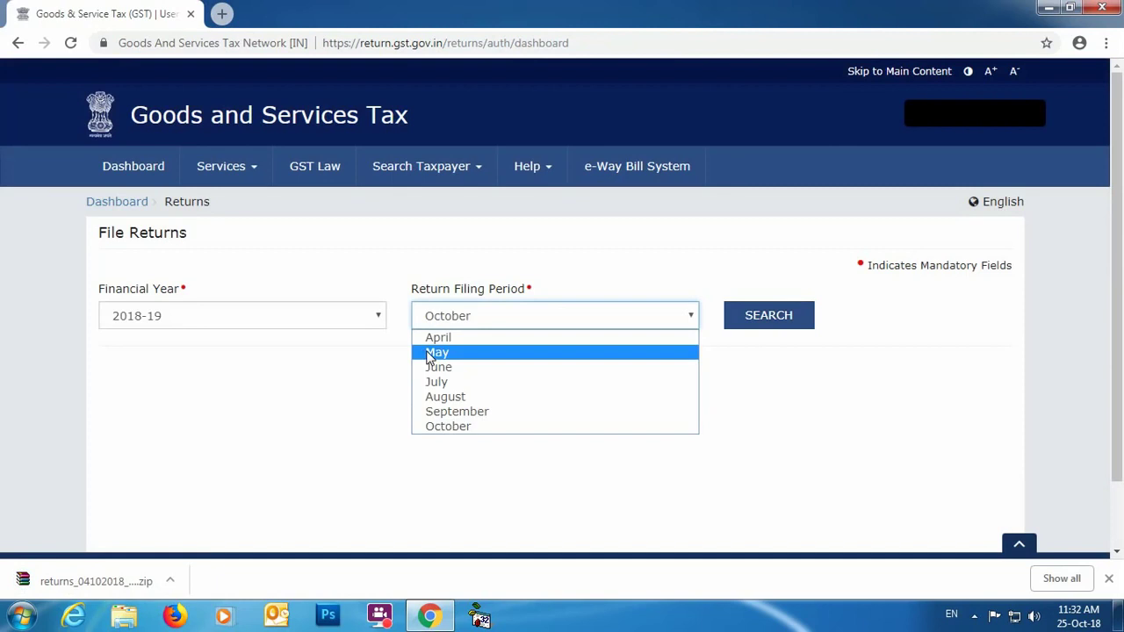
click(437, 353)
click(767, 325)
scroll(650, 485, down, 6)
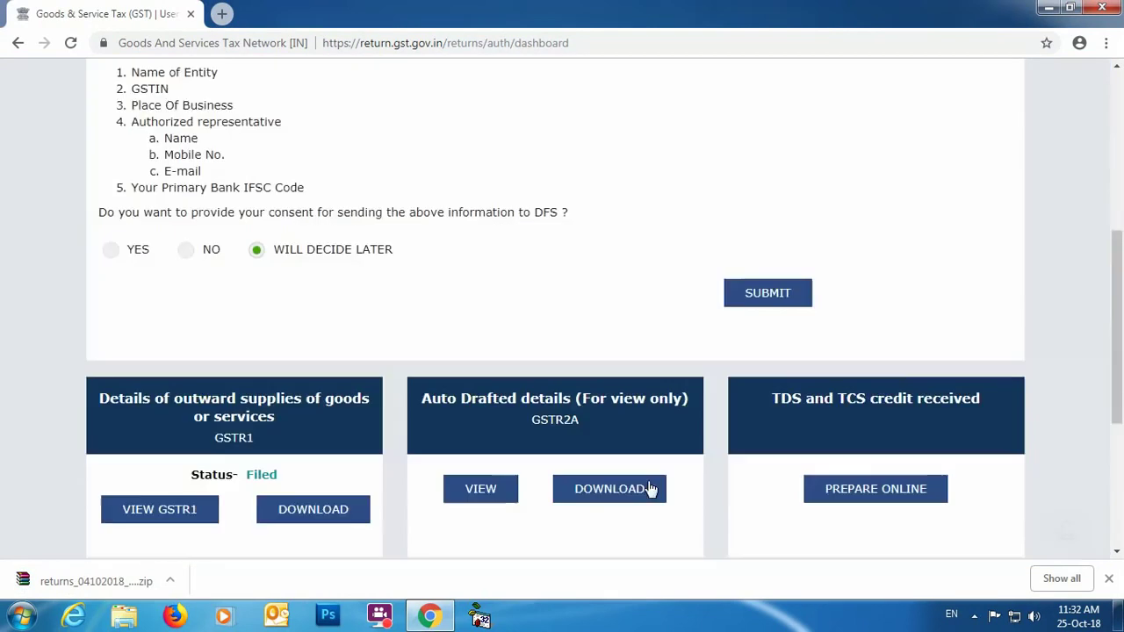
click(577, 404)
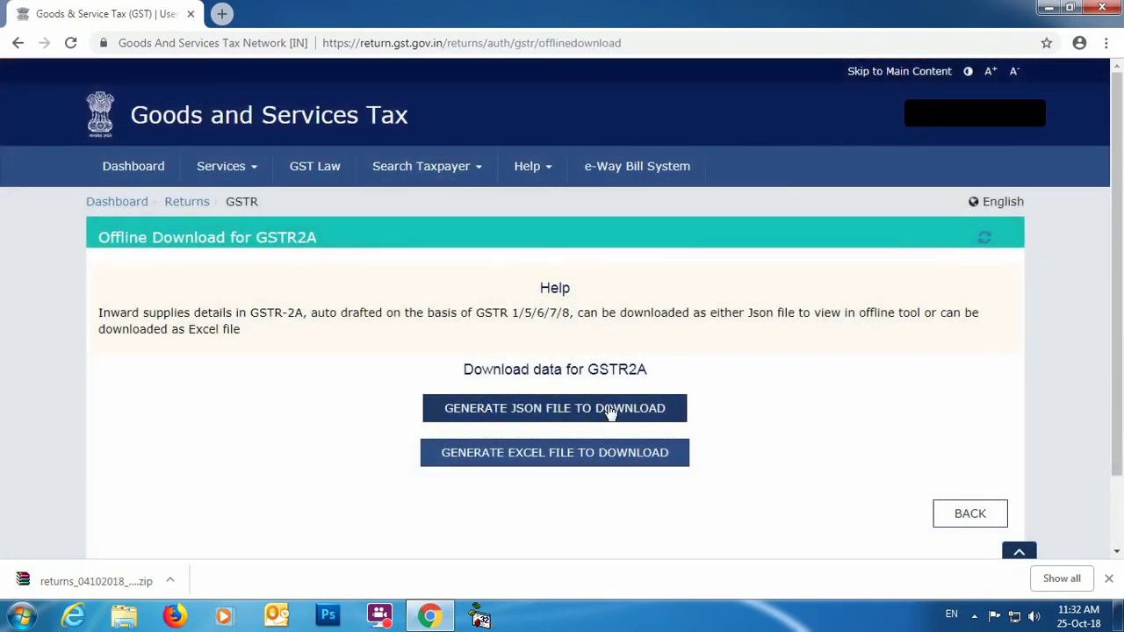
click(612, 412)
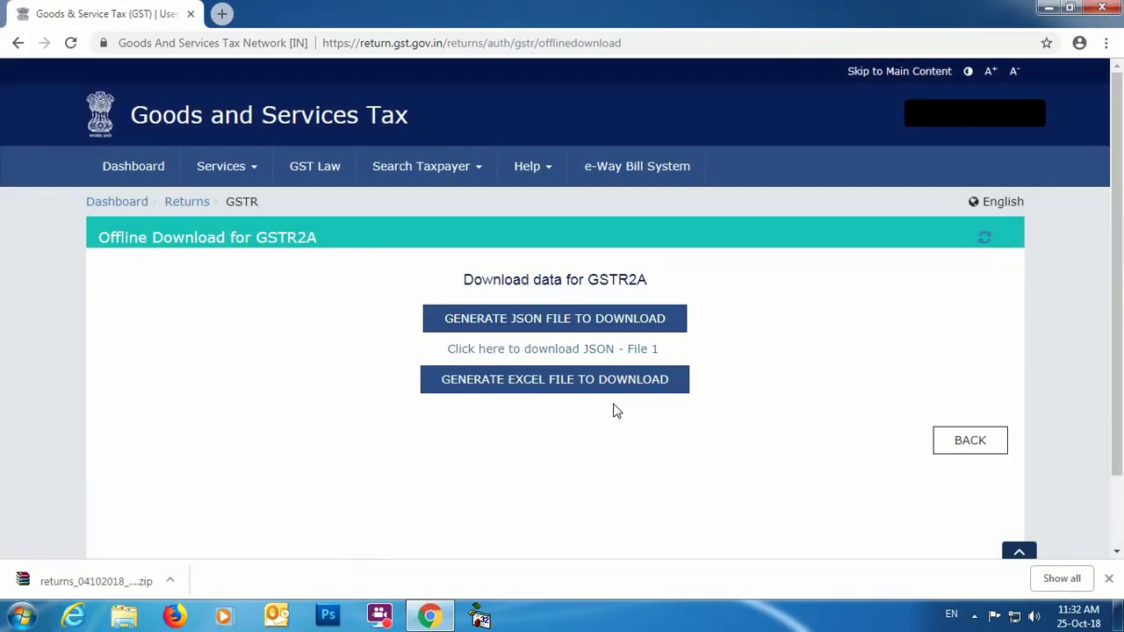
click(558, 352)
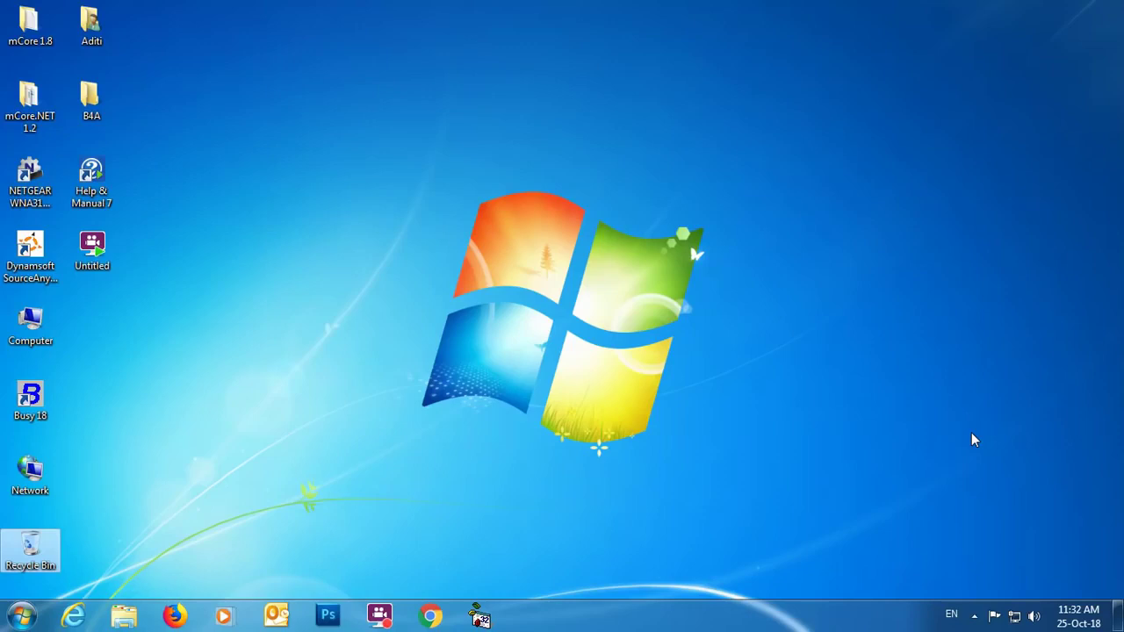
Extract the JSON from the April returns zip in Downloads and rename it 'April'.
double_click(30, 324)
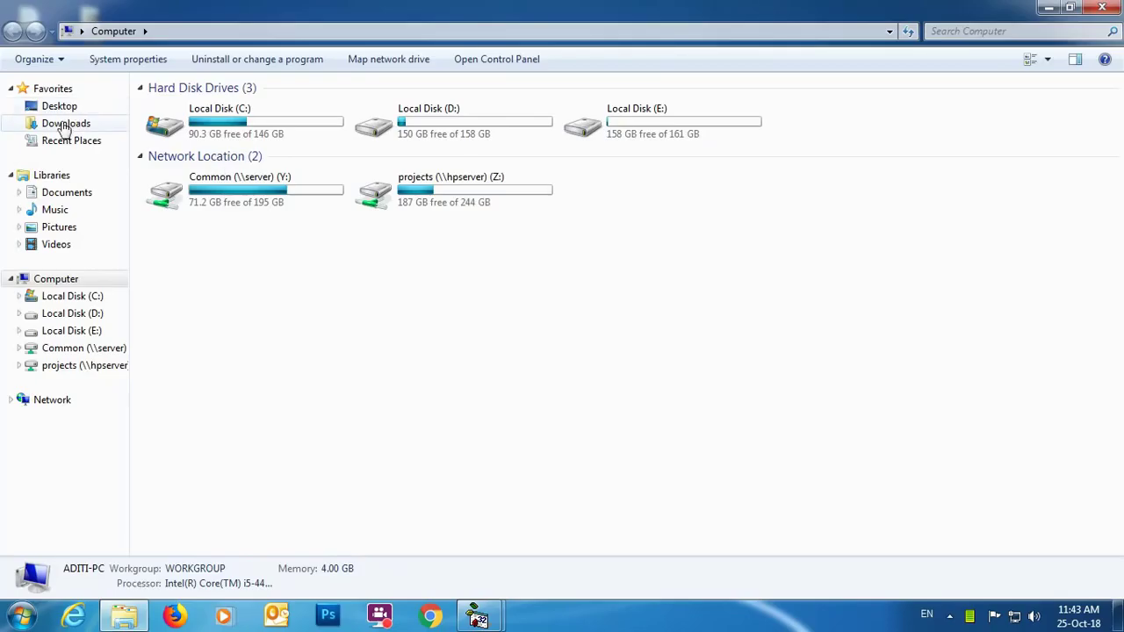
click(64, 125)
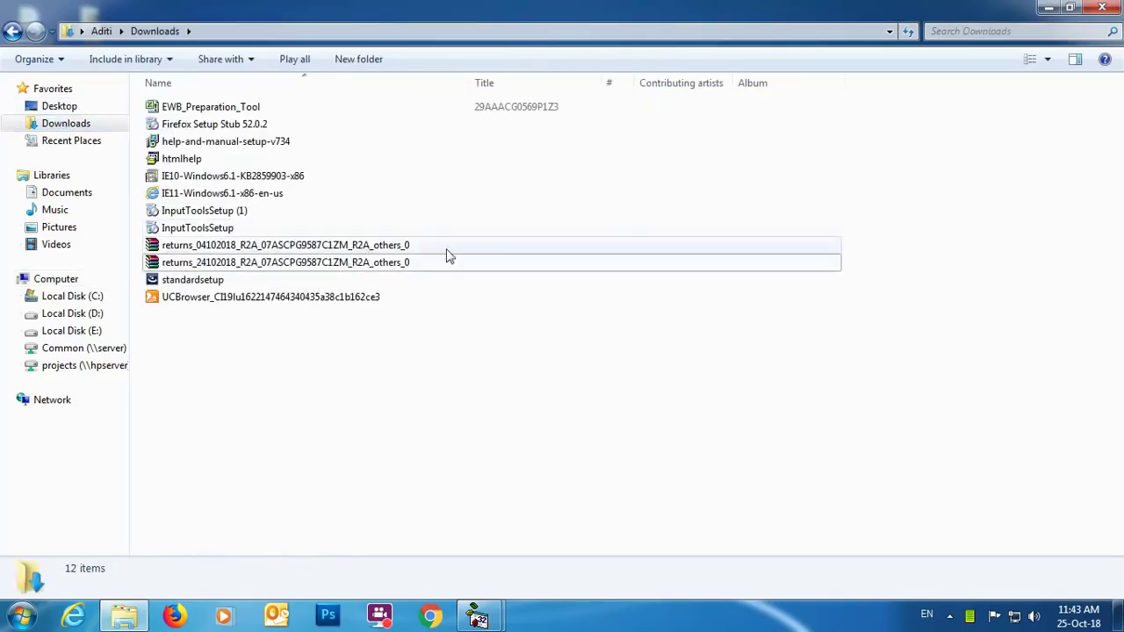
double_click(361, 246)
click(369, 181)
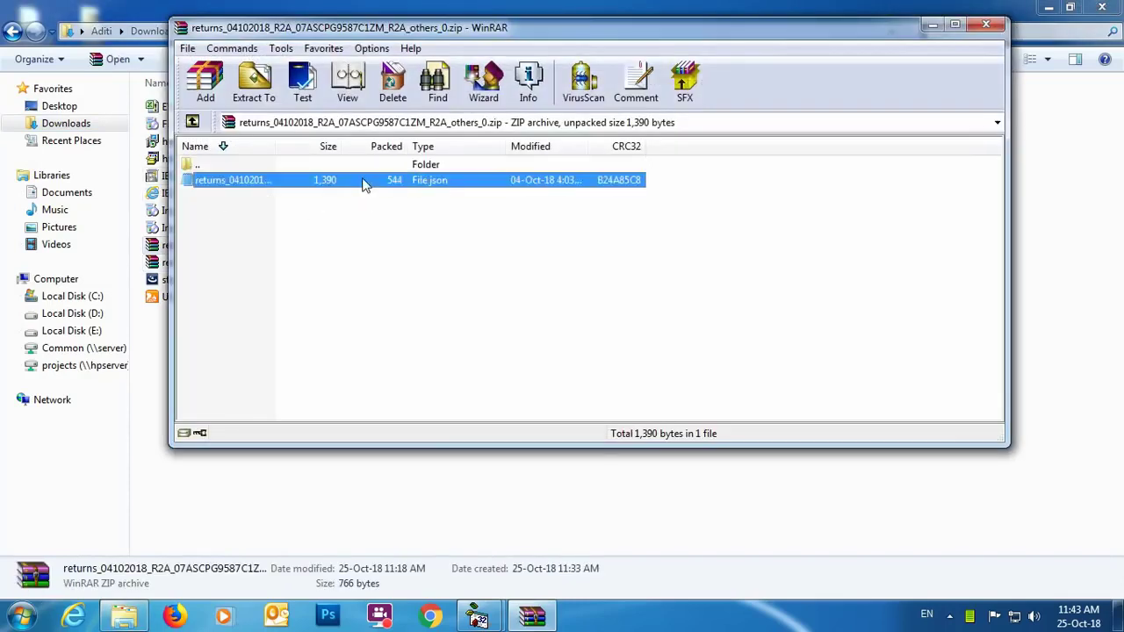
right_click(369, 181)
click(892, 42)
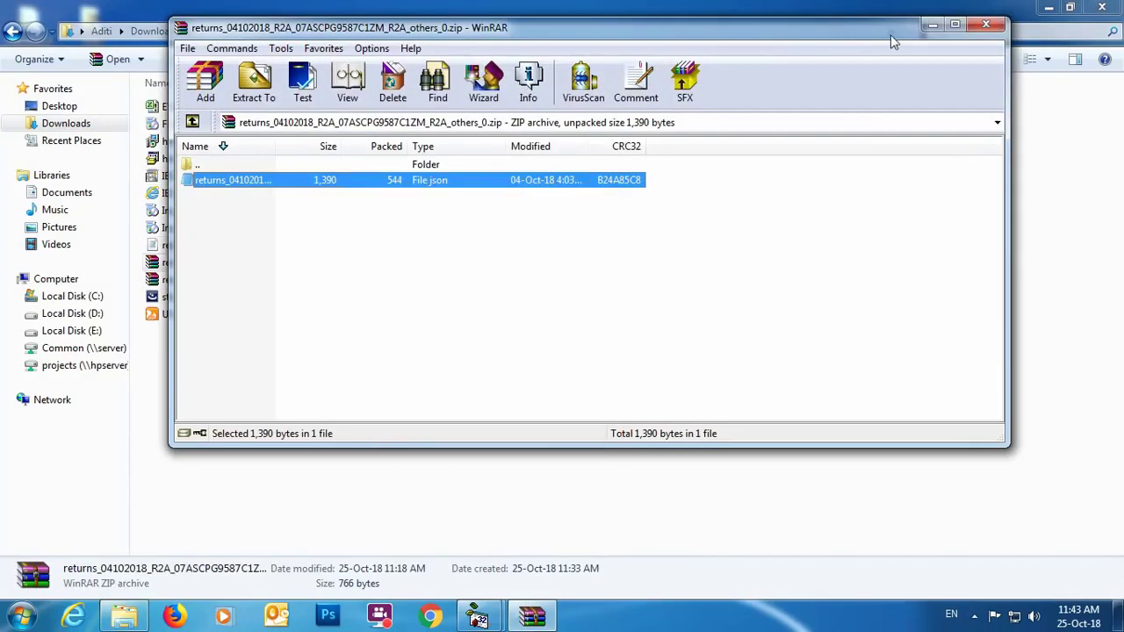
click(986, 24)
click(264, 248)
right_click(263, 248)
click(308, 547)
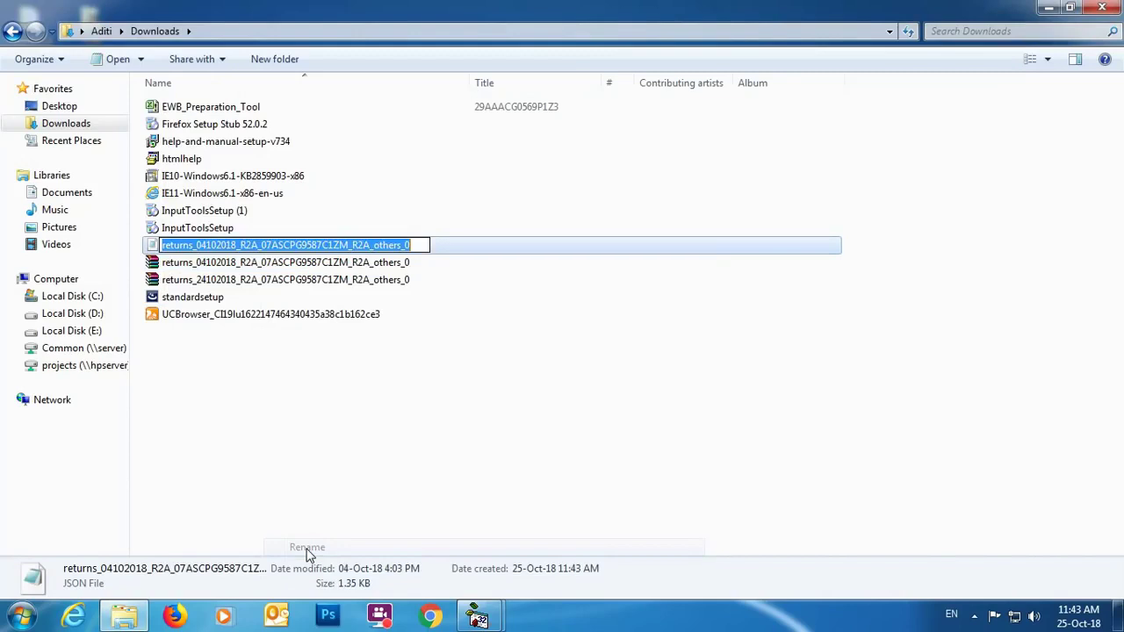
text(April)
click(318, 434)
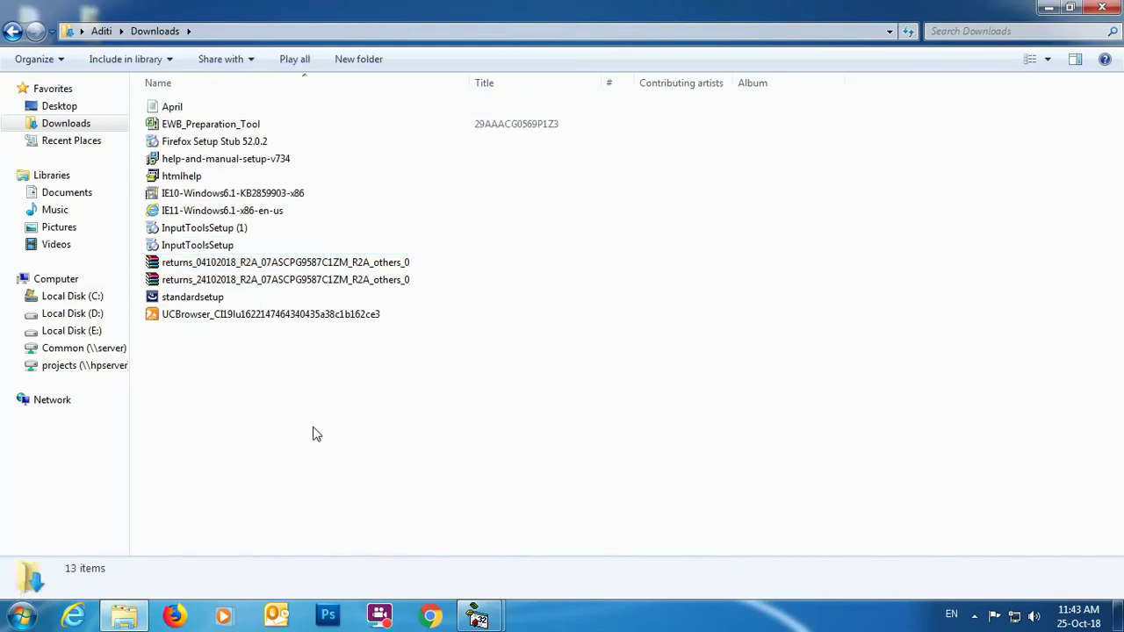
Extract the JSON from the May returns zip and rename it 'May'.
click(355, 283)
double_click(354, 283)
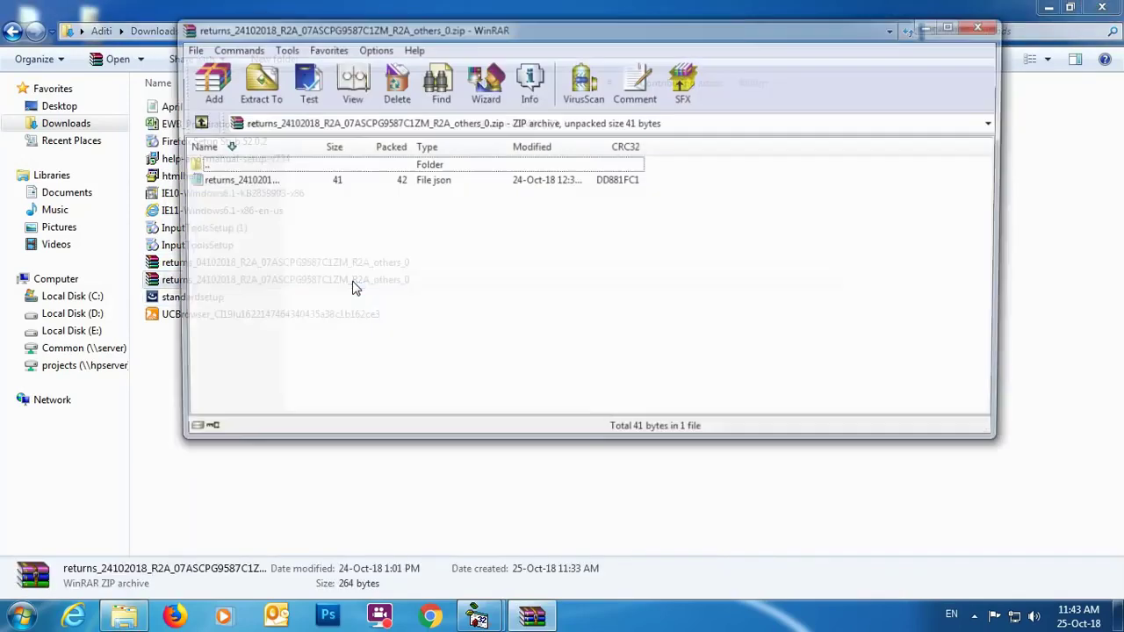
right_click(262, 181)
click(342, 325)
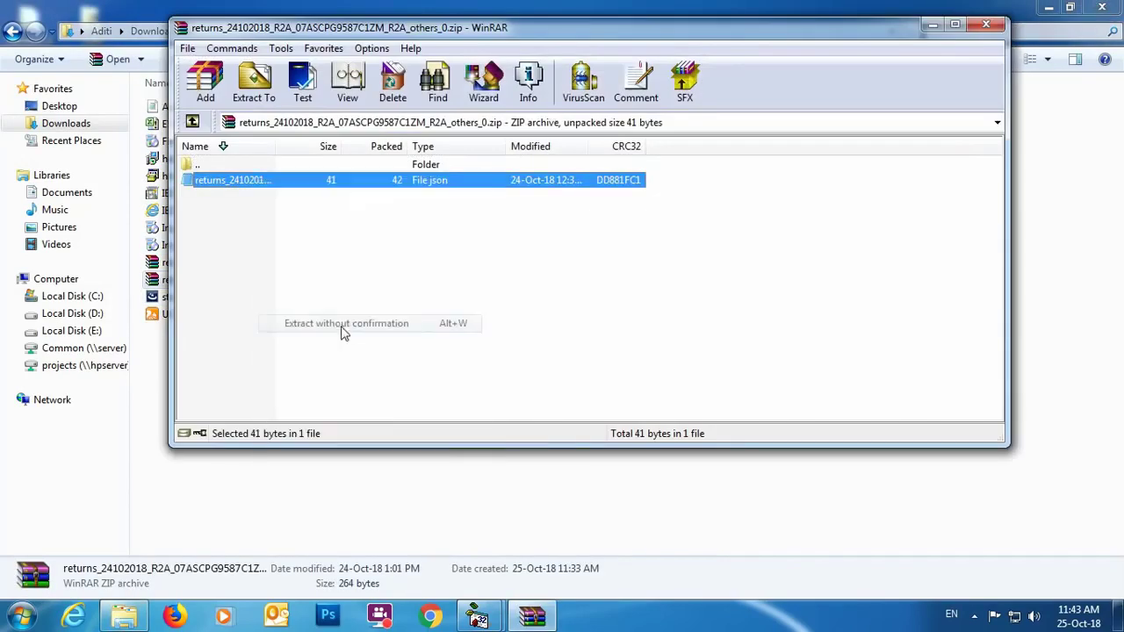
click(987, 23)
right_click(240, 279)
click(286, 568)
text(May)
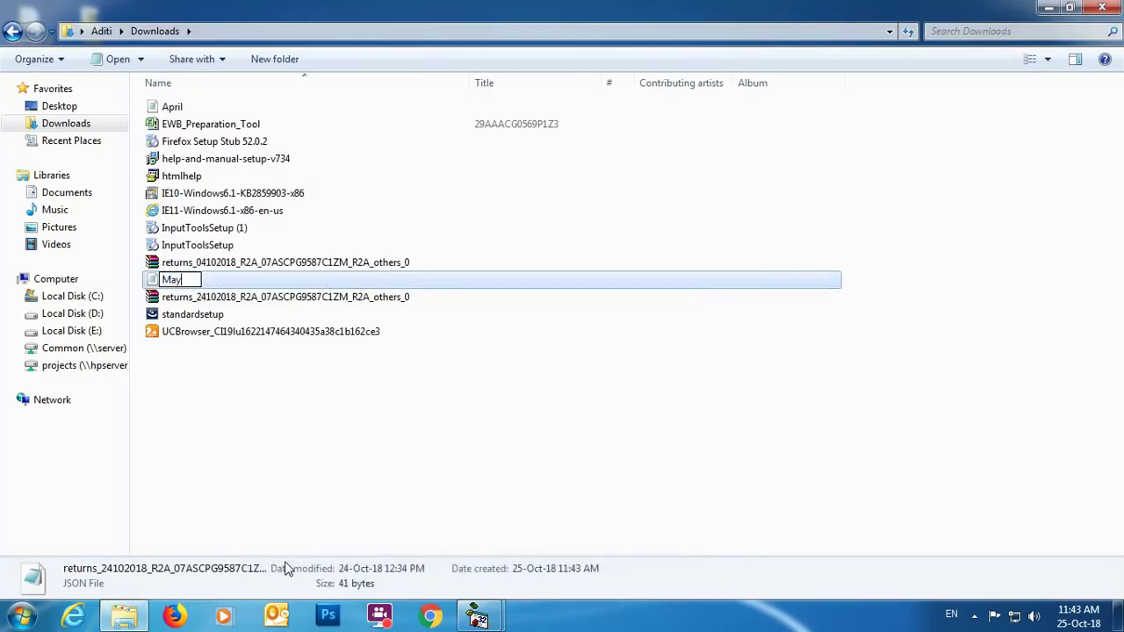
Create a new folder named 'GSTR-2A' in Downloads and move the JSON files into it.
right_click(503, 371)
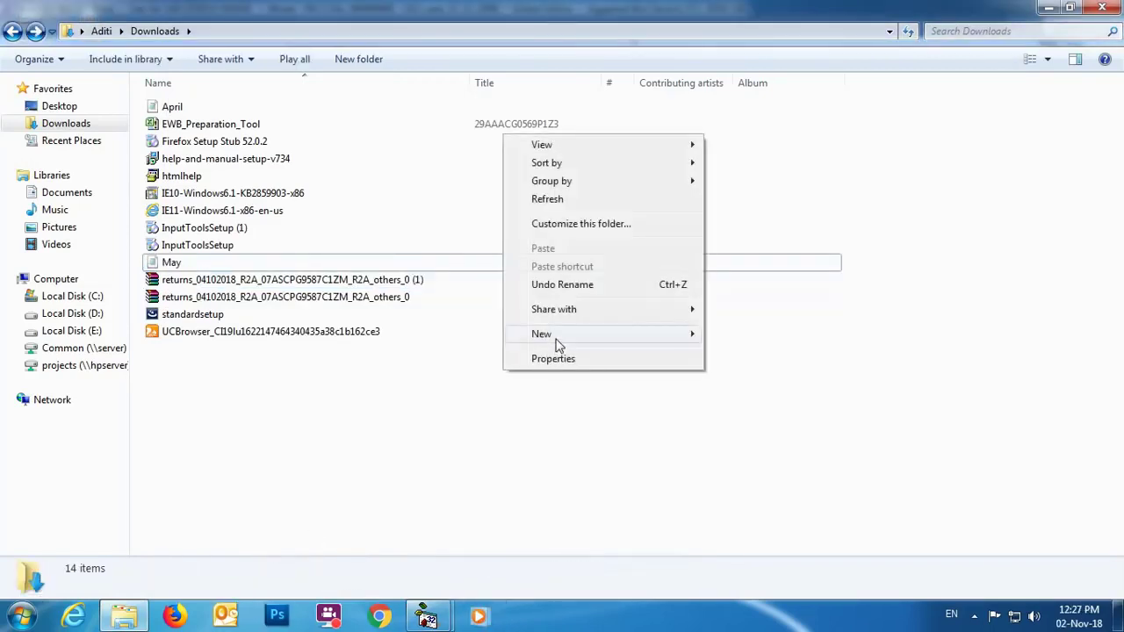
mouse_move(559, 343)
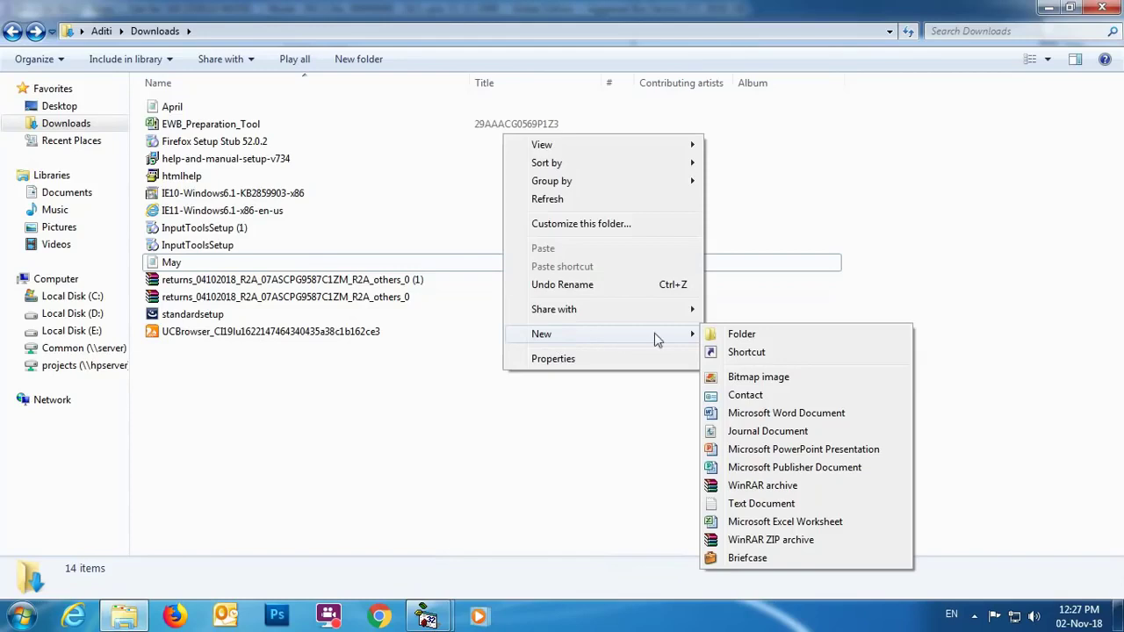
click(742, 334)
text(GSTR-2A)
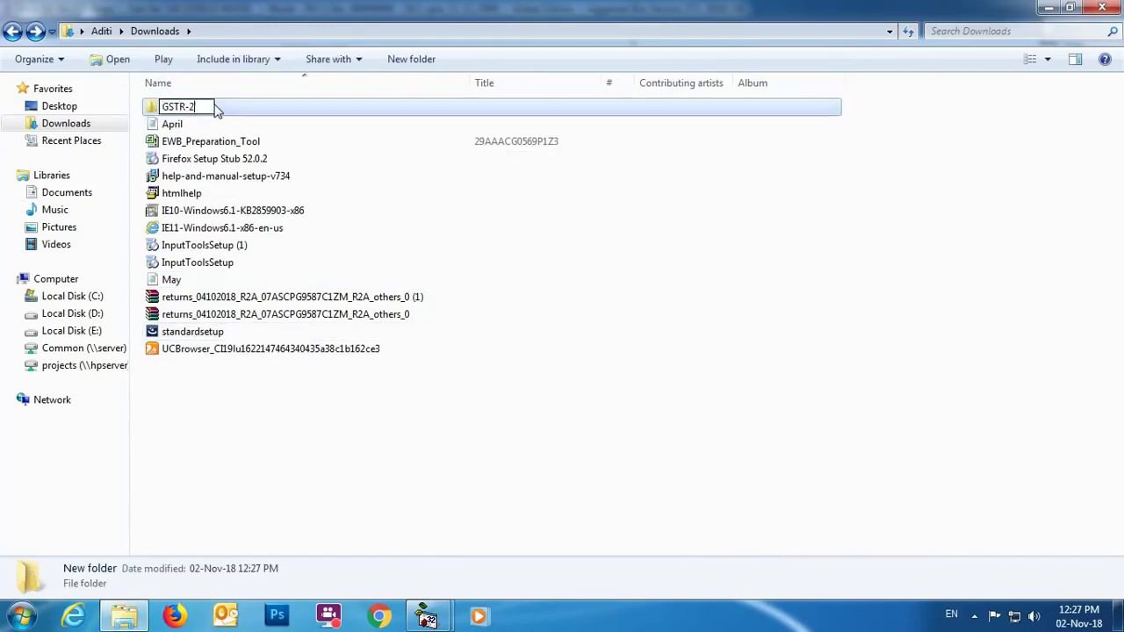
drag(172, 124, 180, 128)
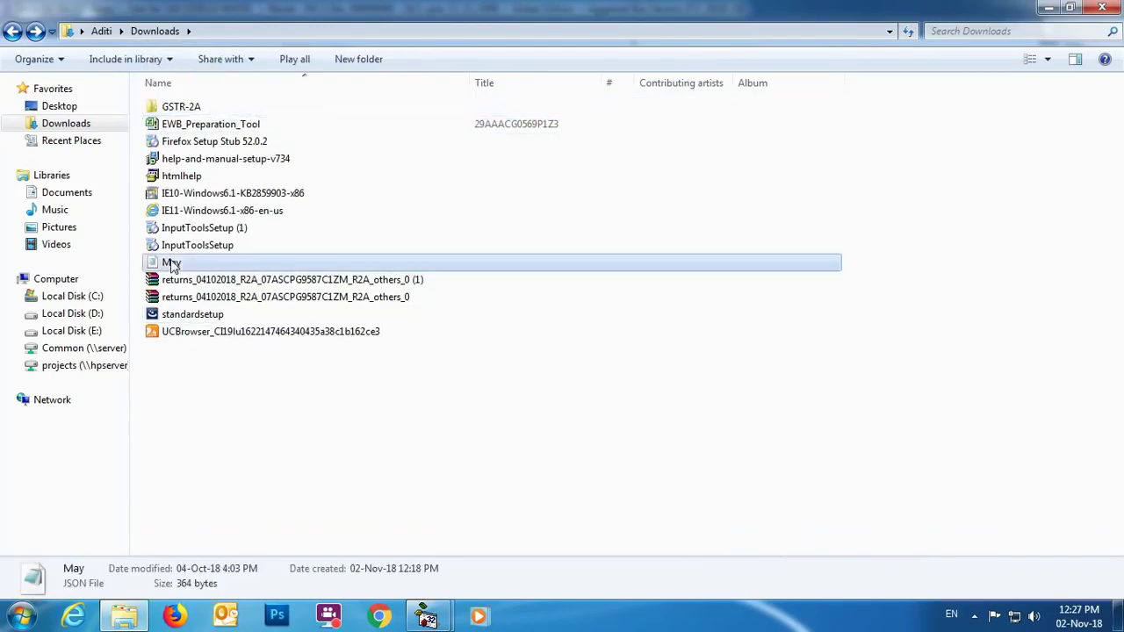
Copy the GSTR-2A folder and paste it onto the desktop.
right_click(183, 106)
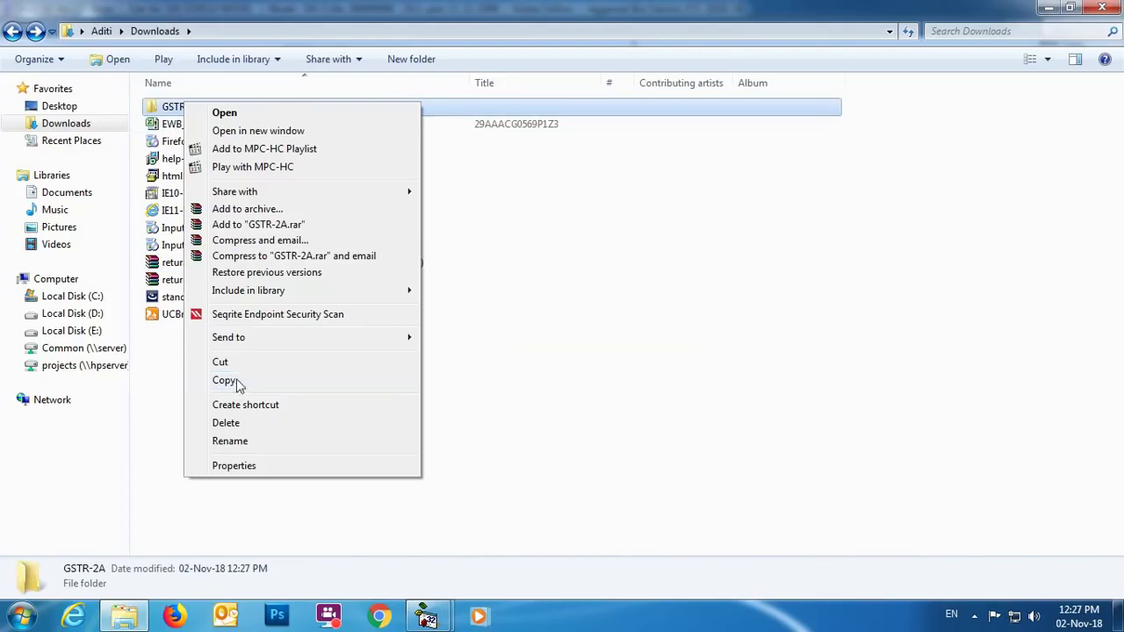
click(233, 383)
click(1118, 617)
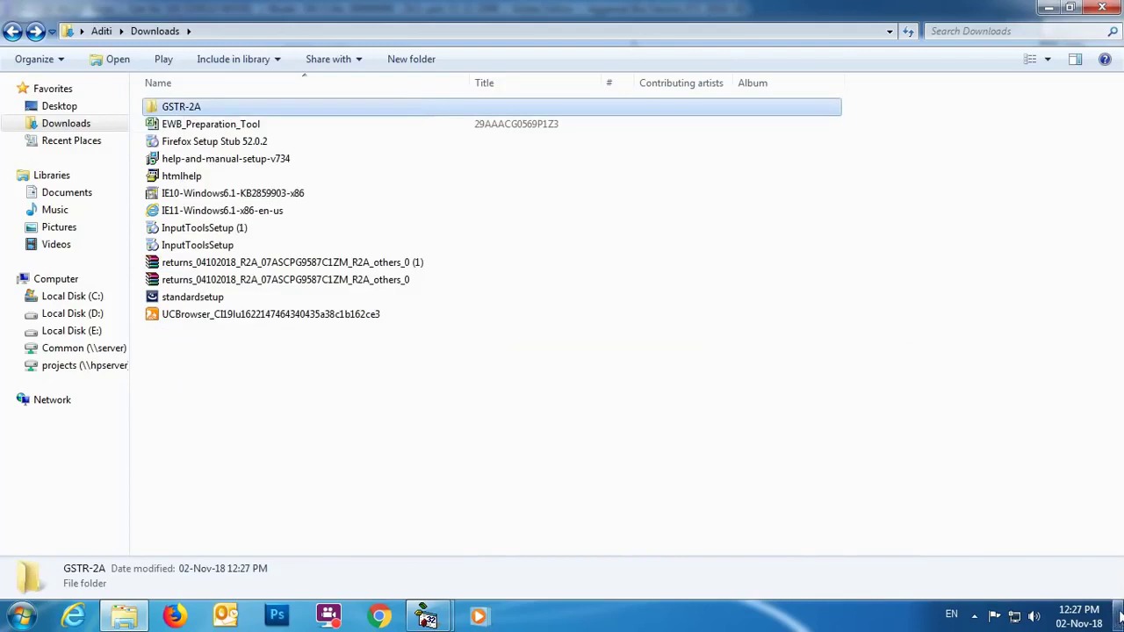
right_click(290, 284)
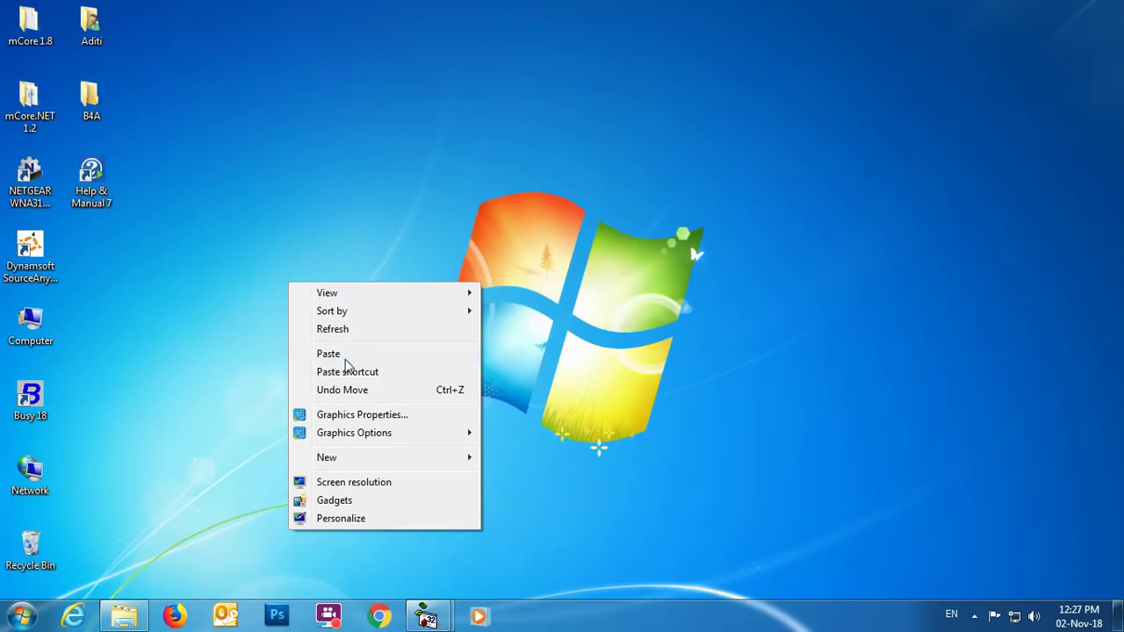
click(344, 356)
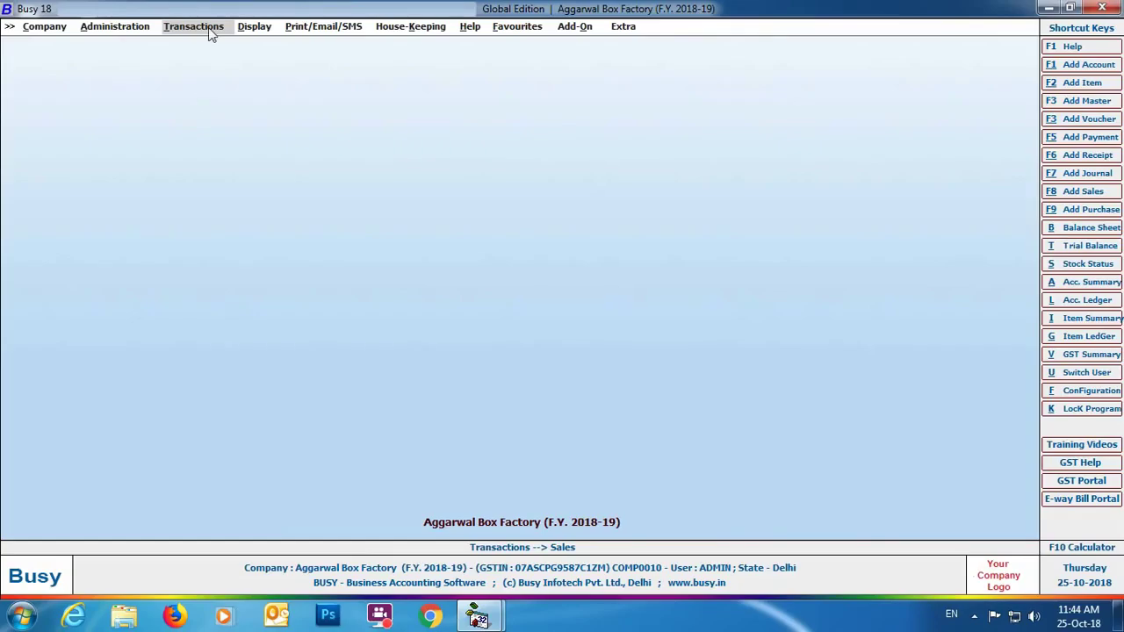
Open Save GSTR-2A Data in Manual mode and pick APRIL.json from the desktop GSTR-2A folder for April.
click(211, 27)
click(210, 309)
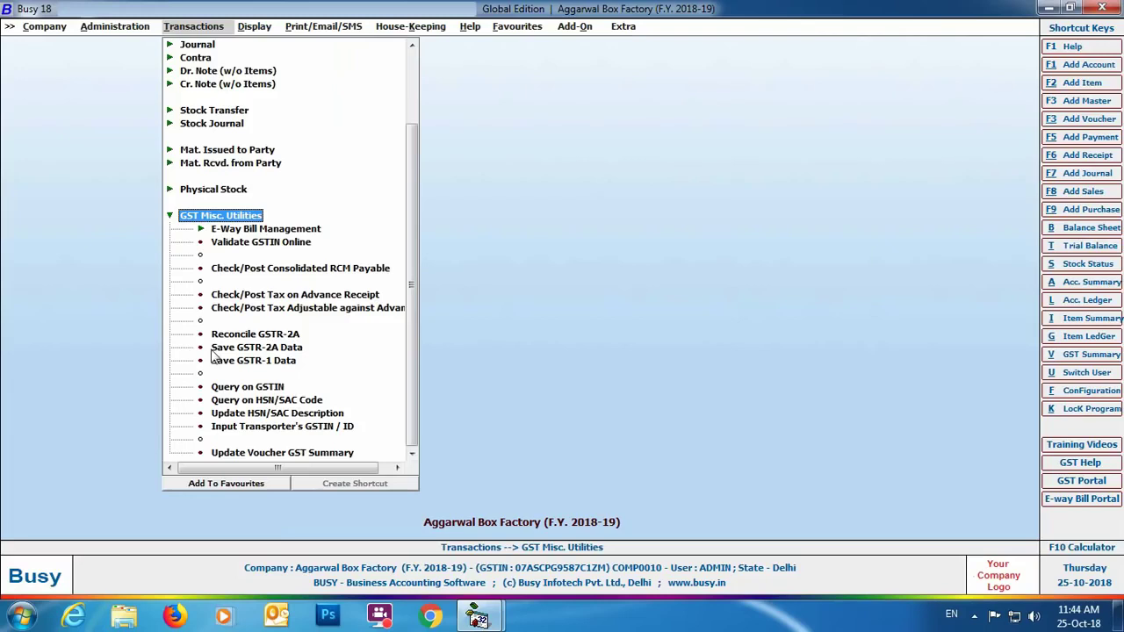
click(253, 348)
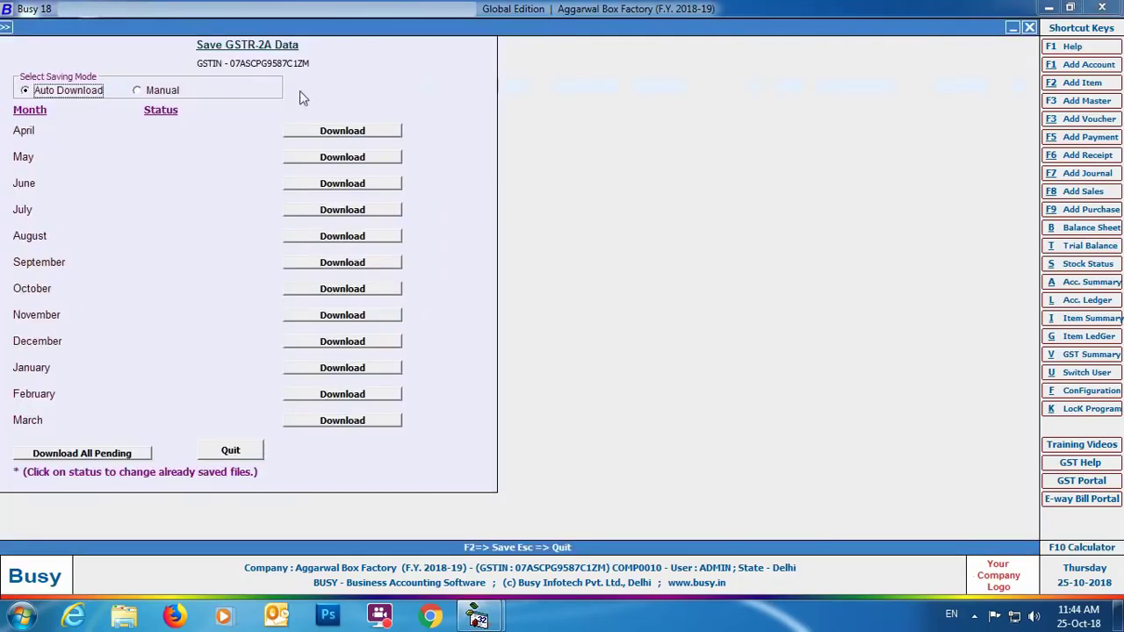
click(147, 93)
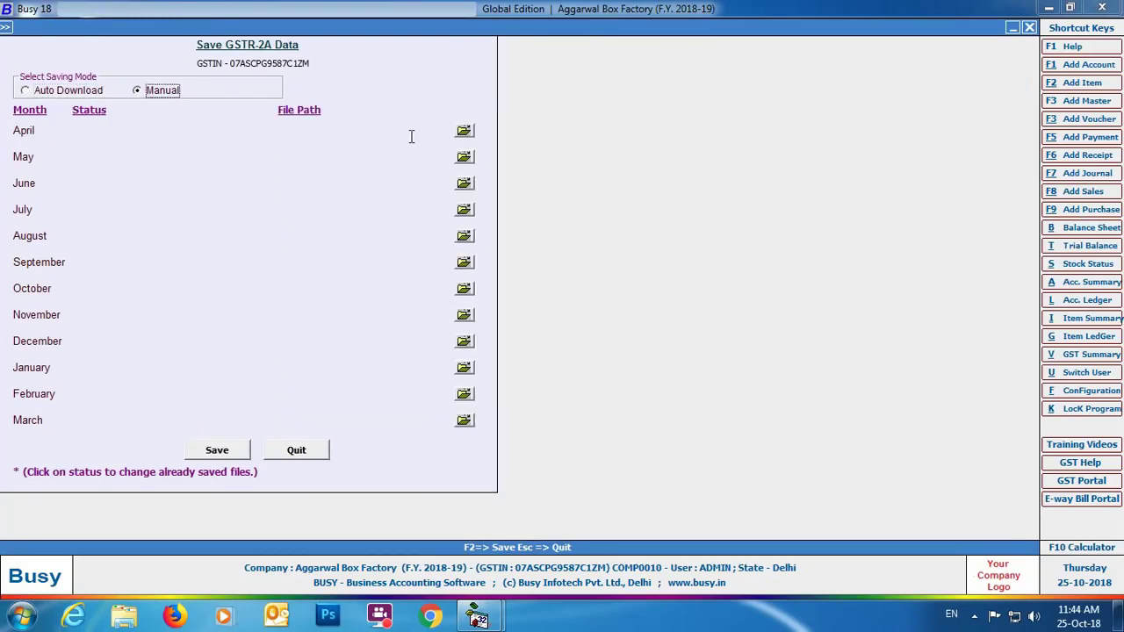
click(464, 131)
drag(477, 138, 477, 215)
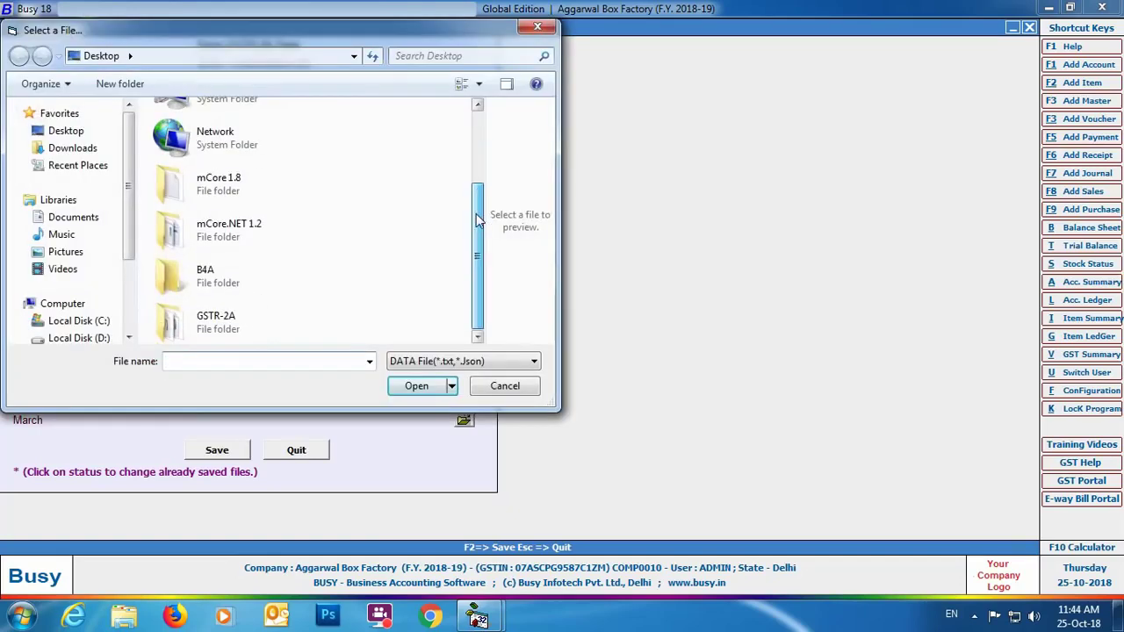
click(202, 320)
double_click(202, 321)
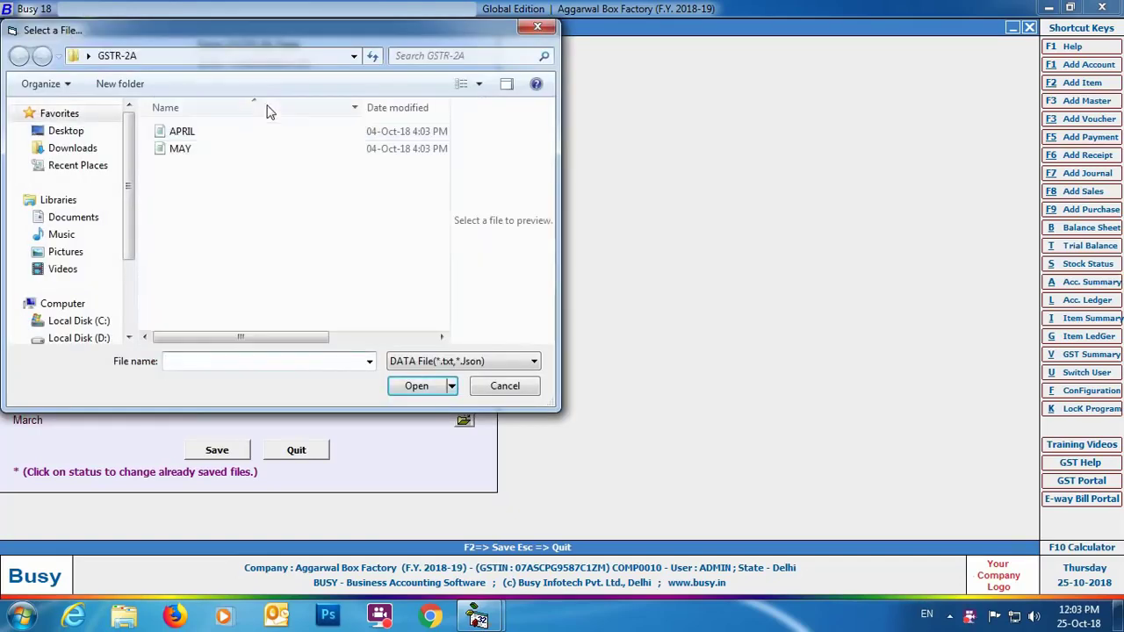
click(256, 133)
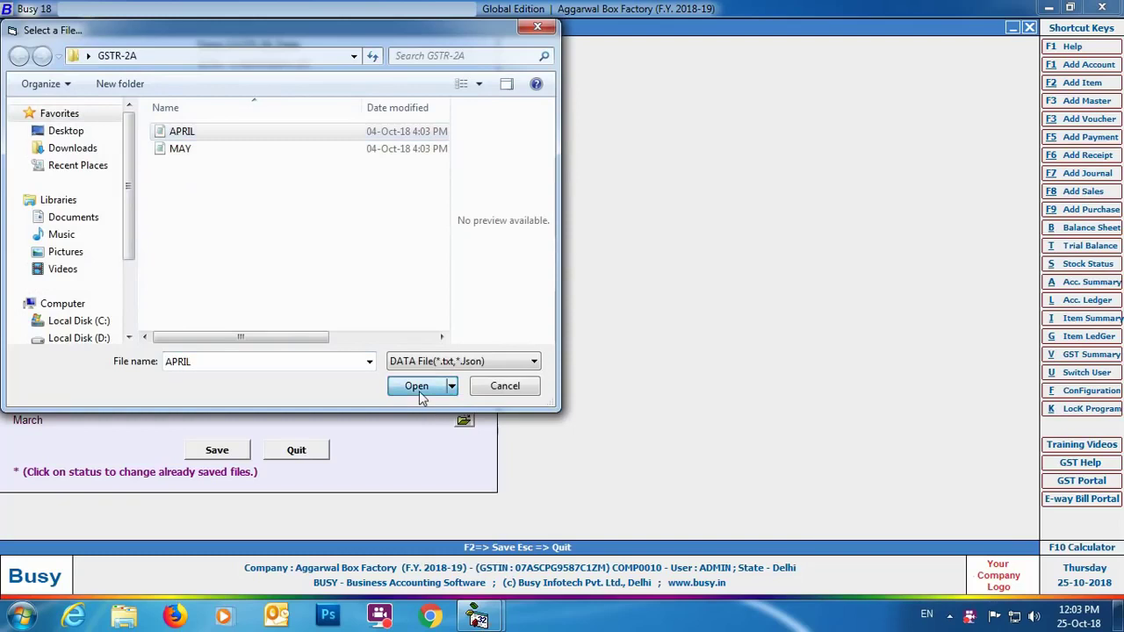
click(416, 386)
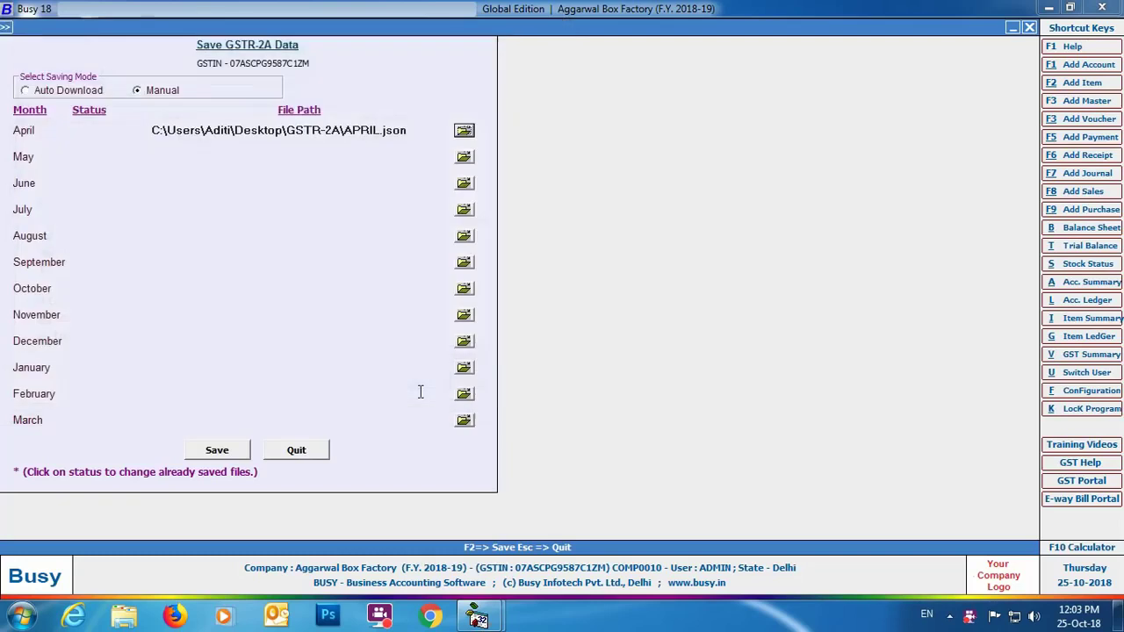
Pick MAY.json for May and save both months' GSTR-2A data.
click(463, 159)
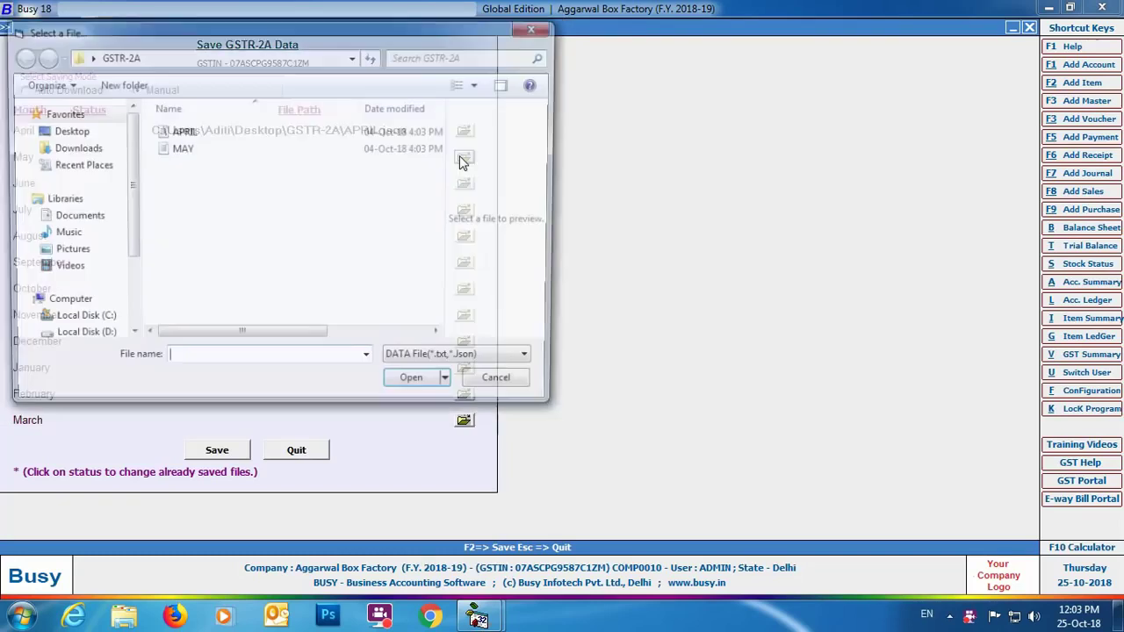
click(384, 149)
click(419, 386)
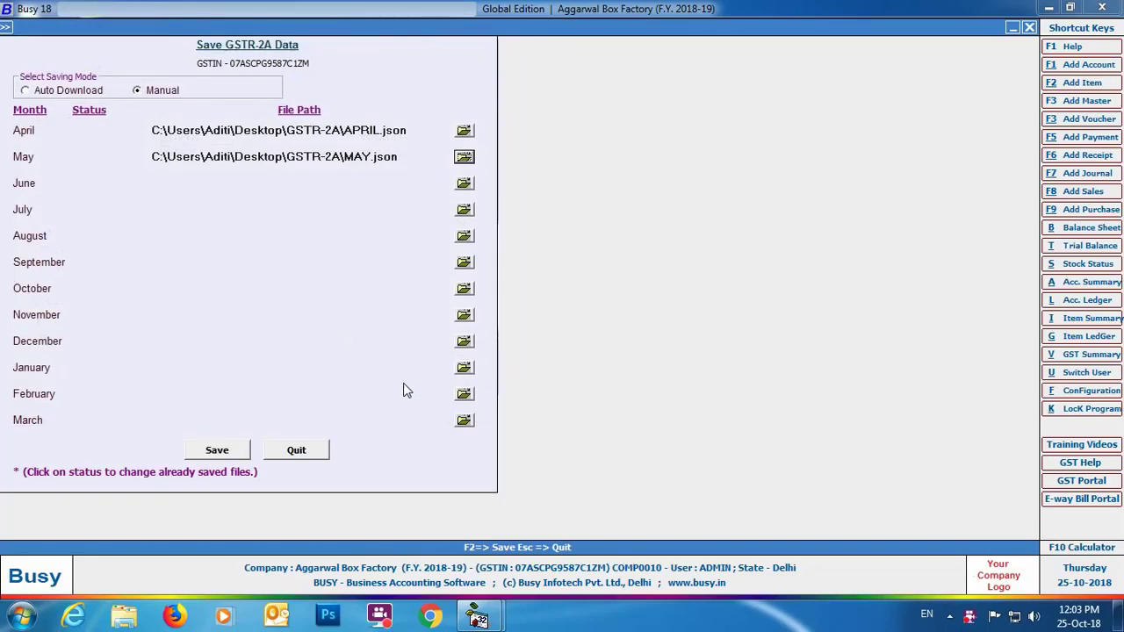
click(210, 450)
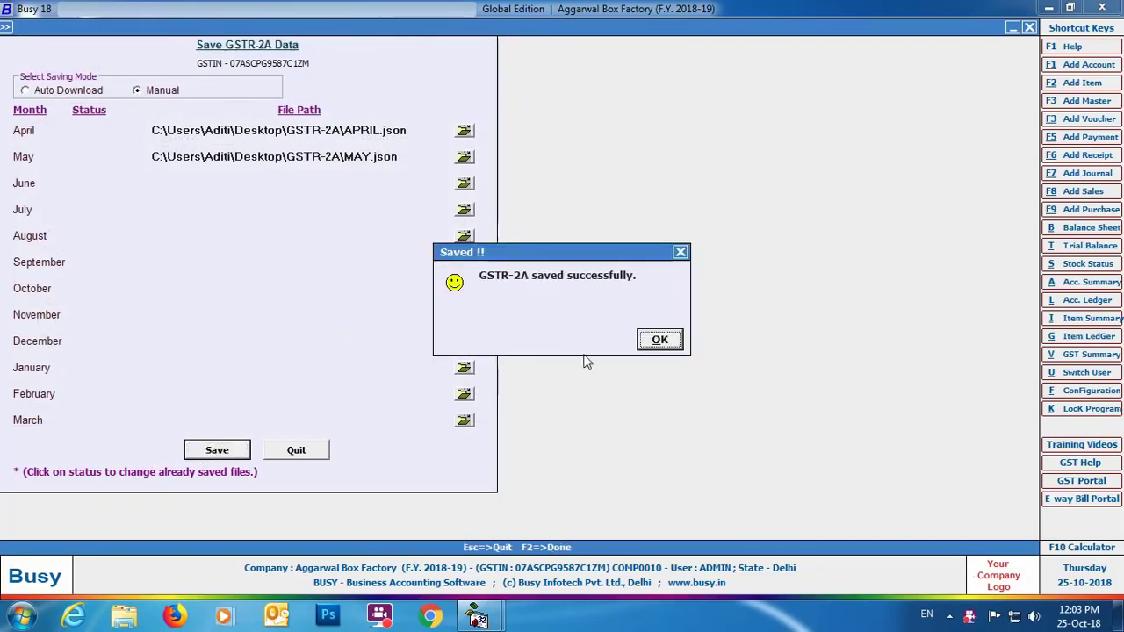
click(659, 342)
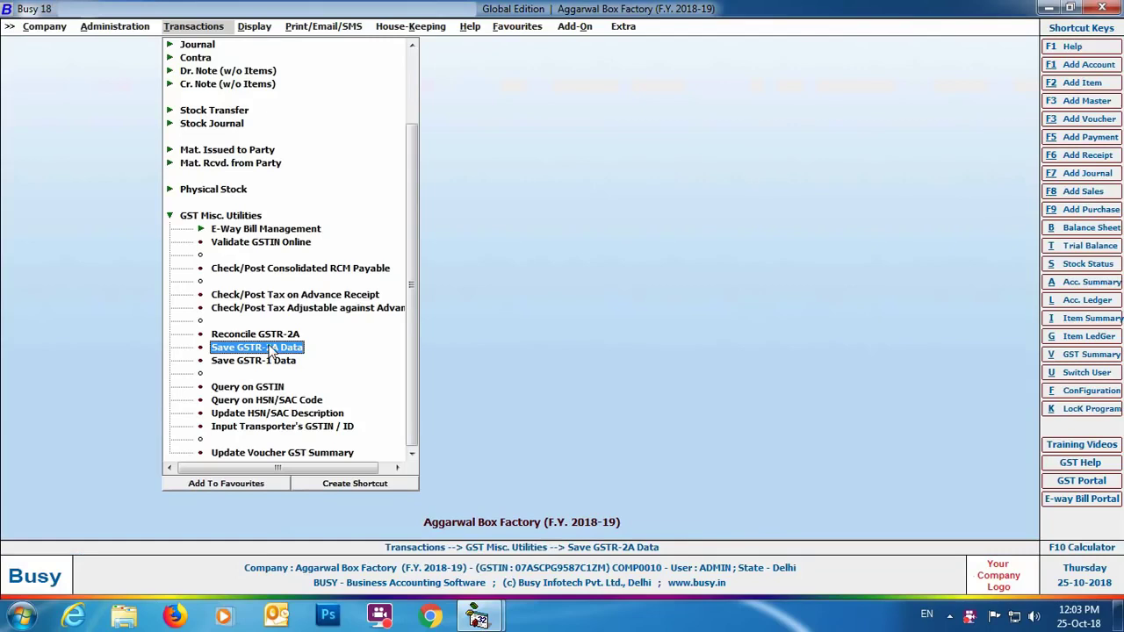
Reopen Save GSTR-2A Data to confirm both months show as saved, then close it.
click(271, 345)
click(162, 90)
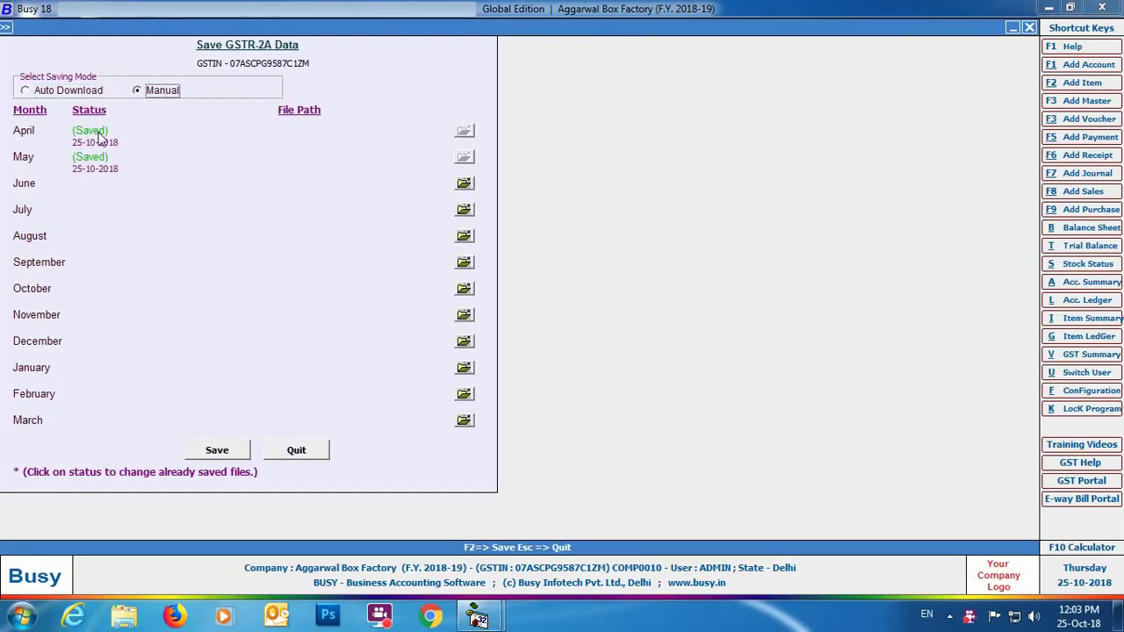
click(99, 132)
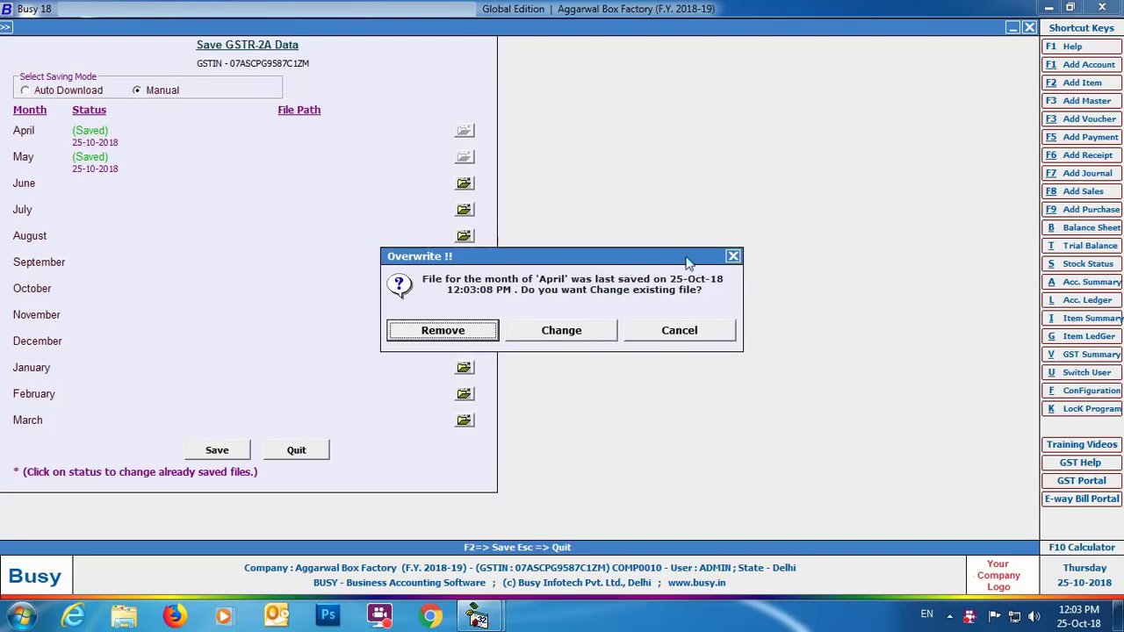
click(734, 257)
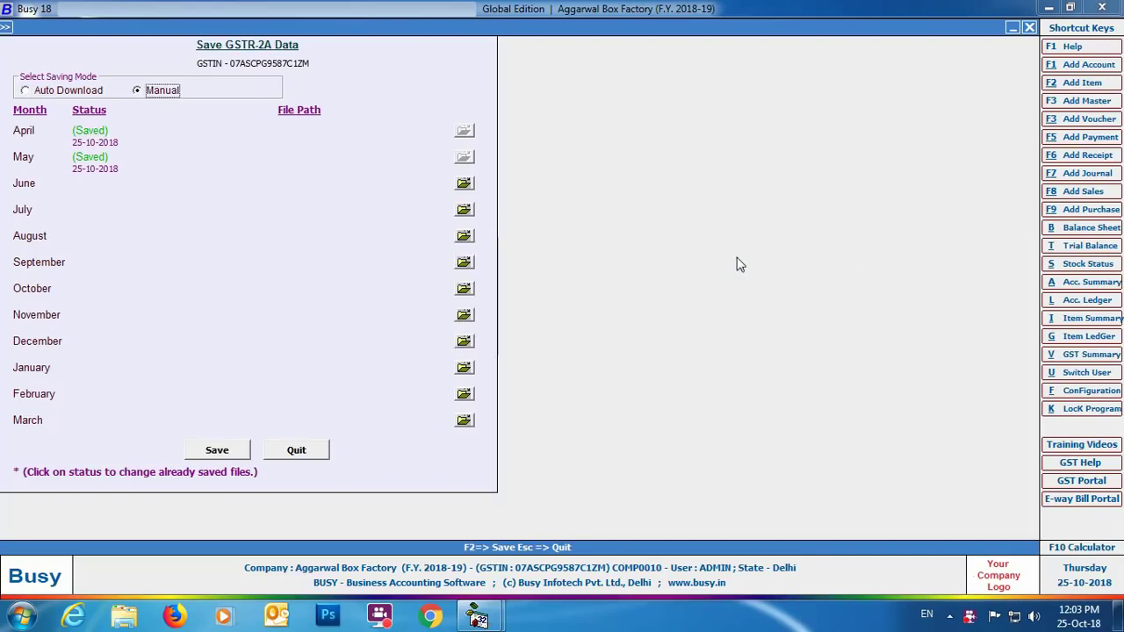
key(Escape)
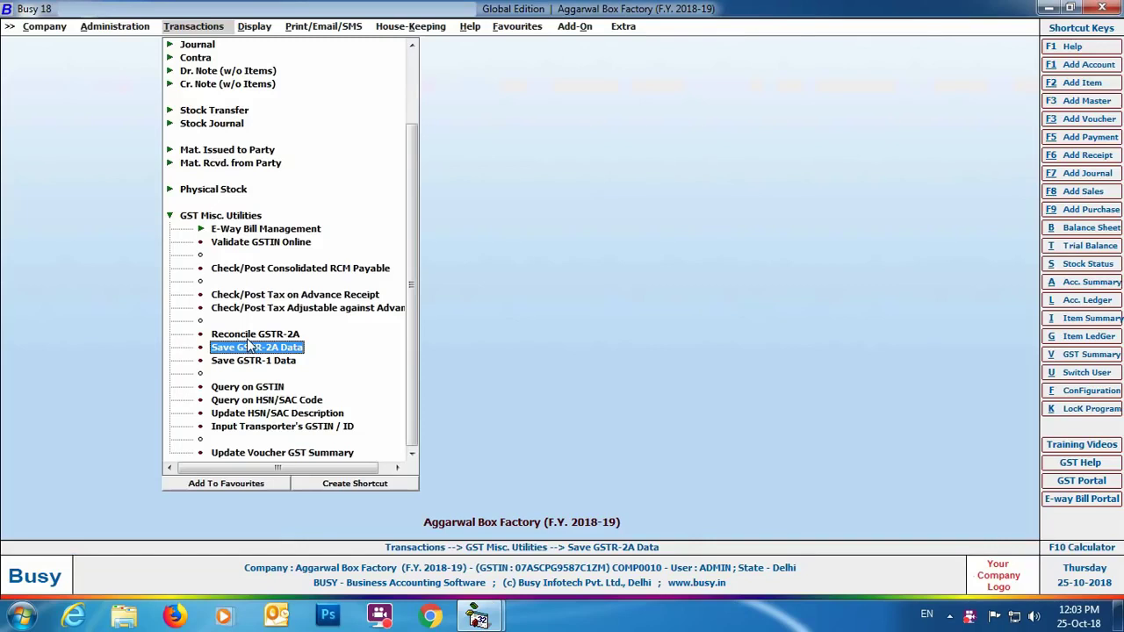
Run Reconcile GSTR-2A from April to May, review the party-wise report, and exit to the main screen.
click(253, 334)
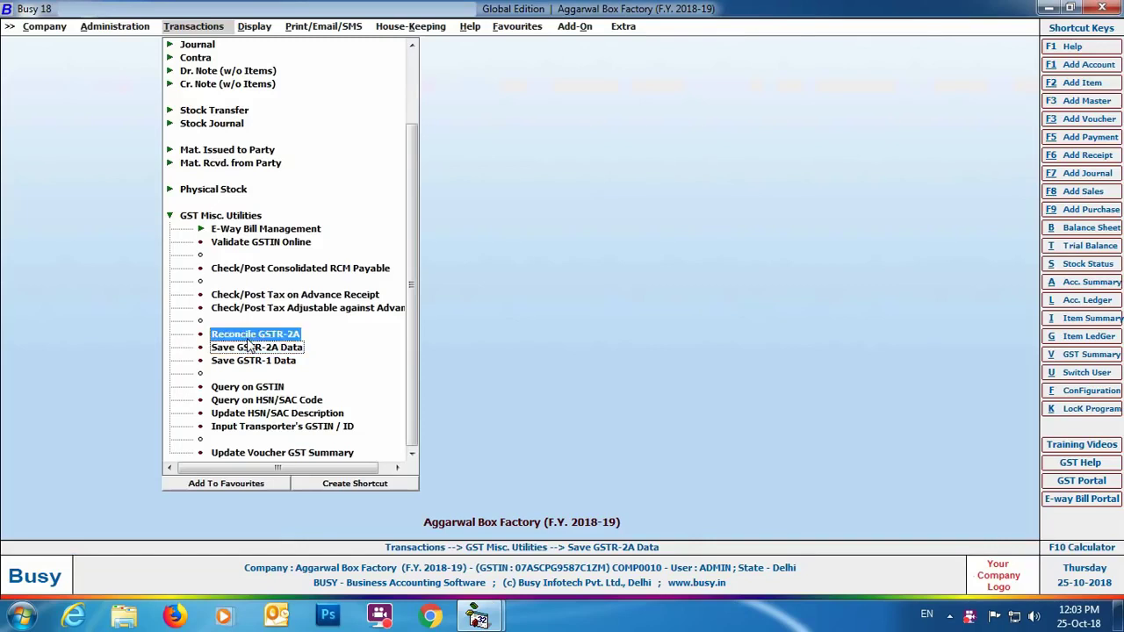
key(Return)
key(Up)
key(Up)
key(Up)
key(Up)
key(Up)
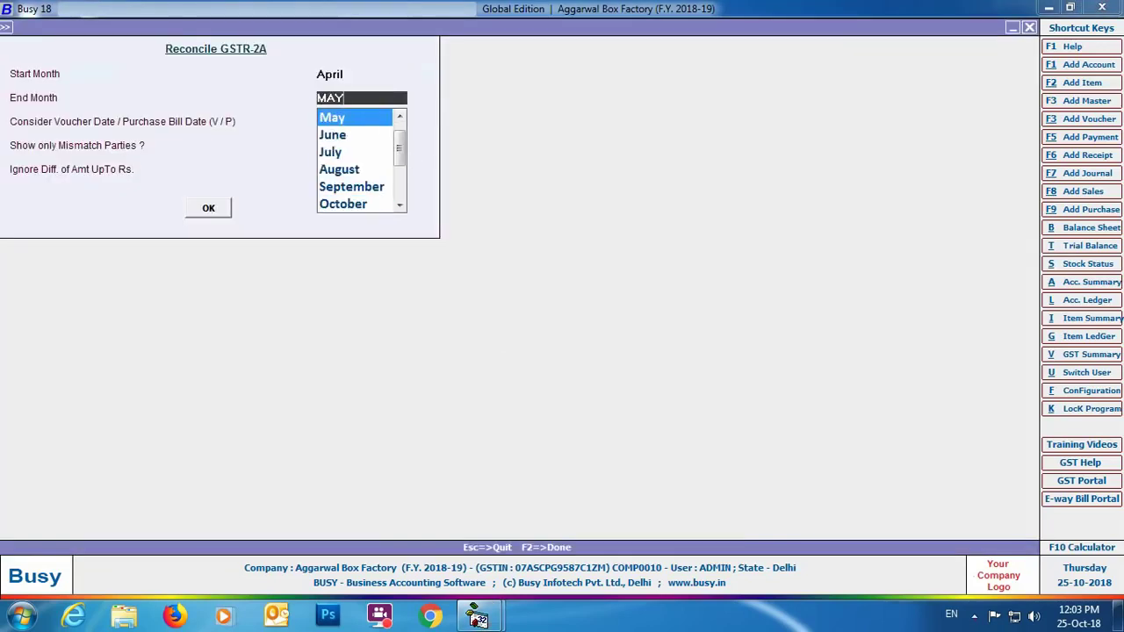
key(Return)
key(Return)
key(Return)
key(Return)
key(Return)
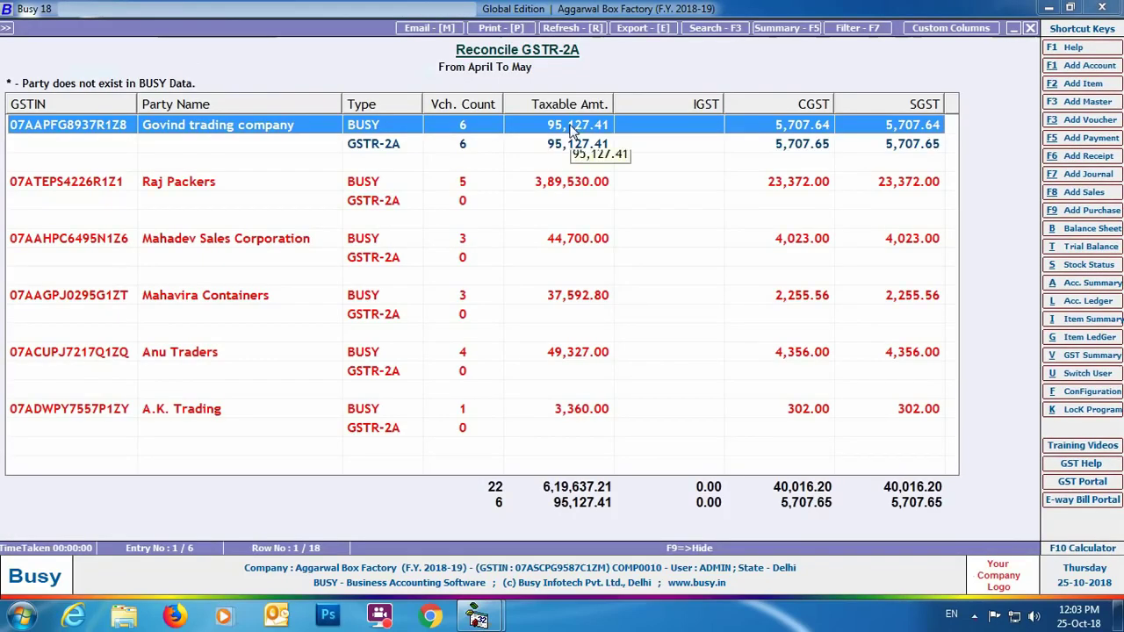
click(546, 162)
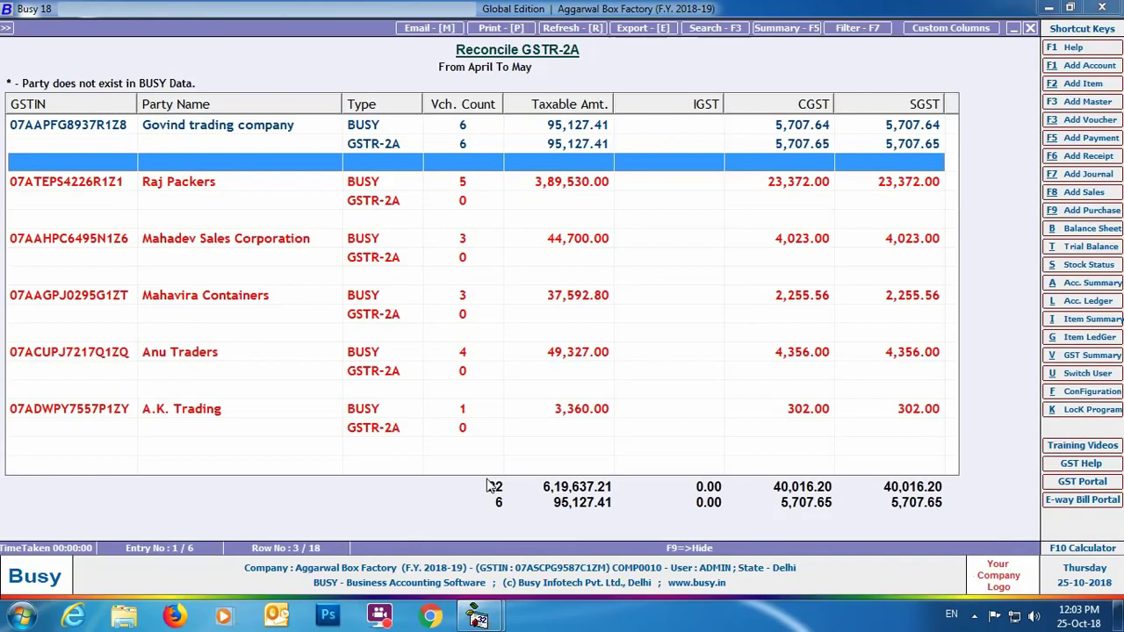
key(Escape)
key(Escape)
key(Escape)
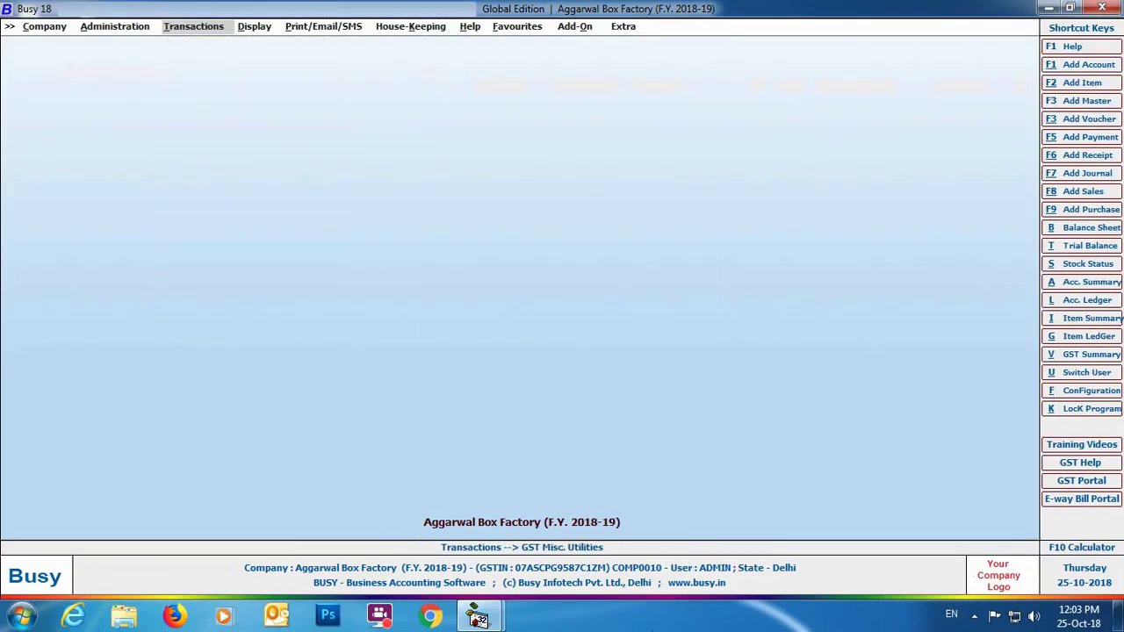